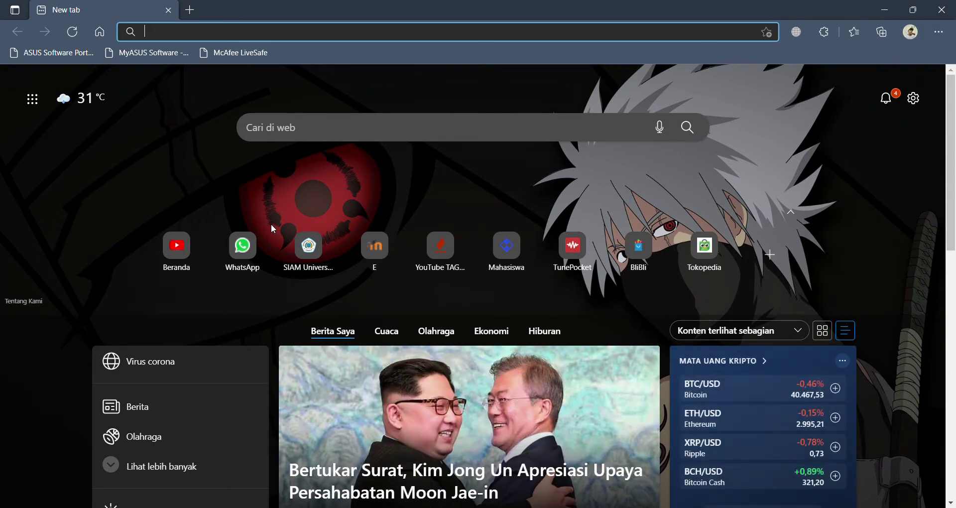
Step: Open the My Drive page of Google Drive in the browser
{"action": "type", "text": "dri"}
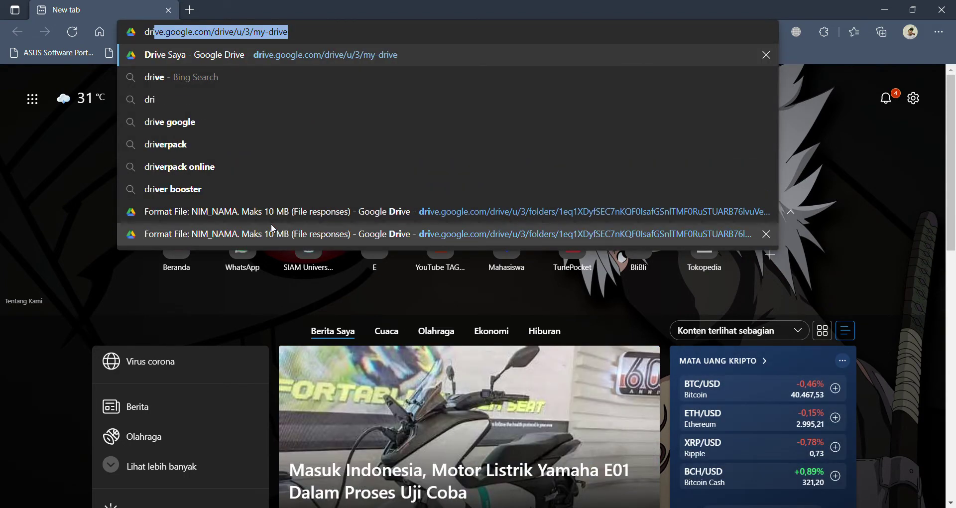
{"action": "type", "text": "ve"}
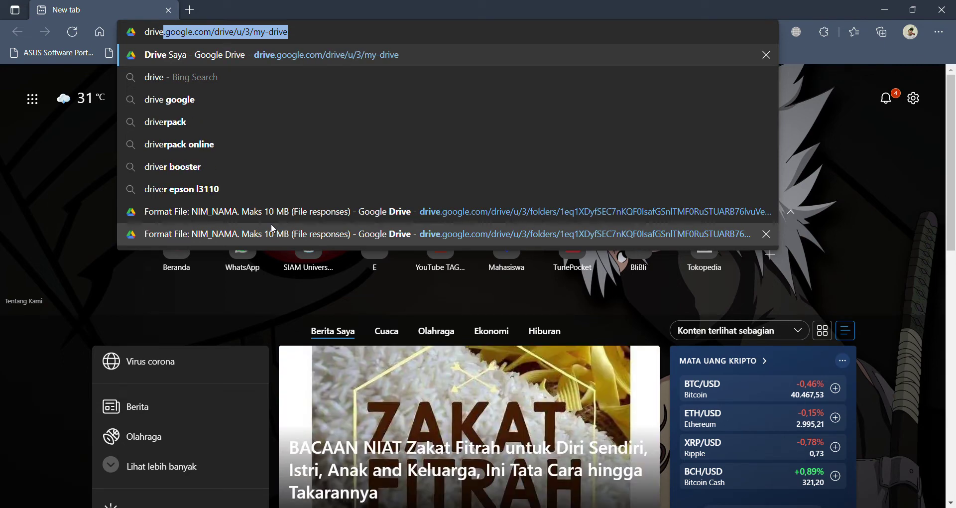
{"action": "key", "text": "Return"}
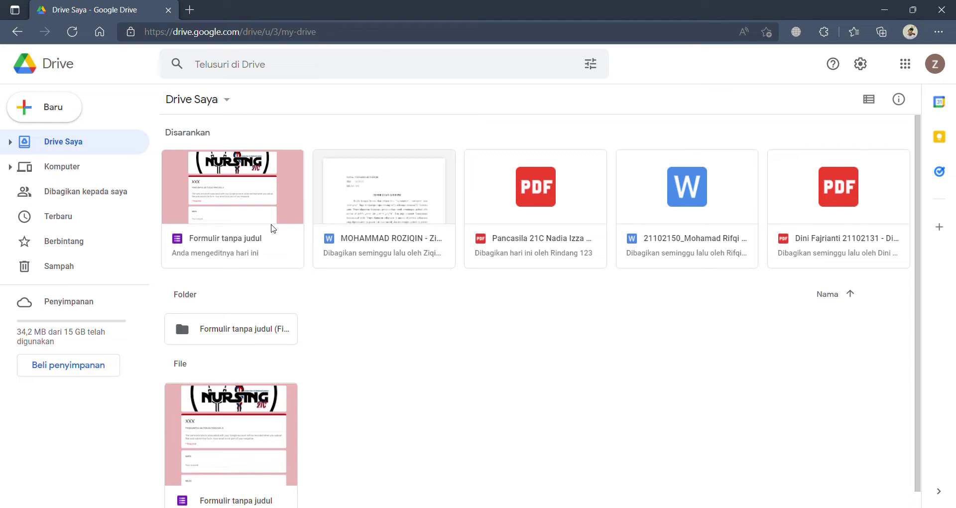
Step: Look through the questions, responses and settings of the existing "Formulir tanpa judul" form, and close it
{"action": "double_click", "coordinate": [272, 226]}
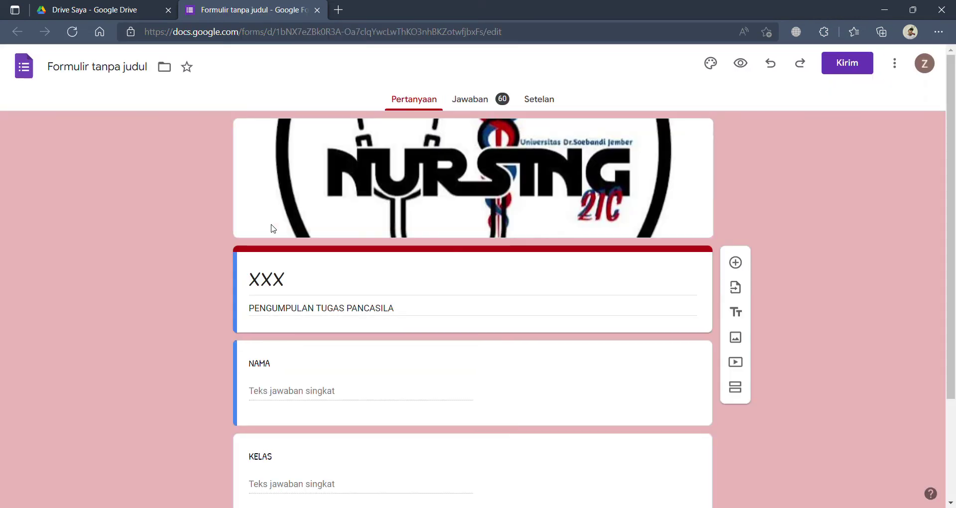
{"action": "scroll", "coordinate": [273, 228], "scroll_direction": "down", "scroll_amount": 3}
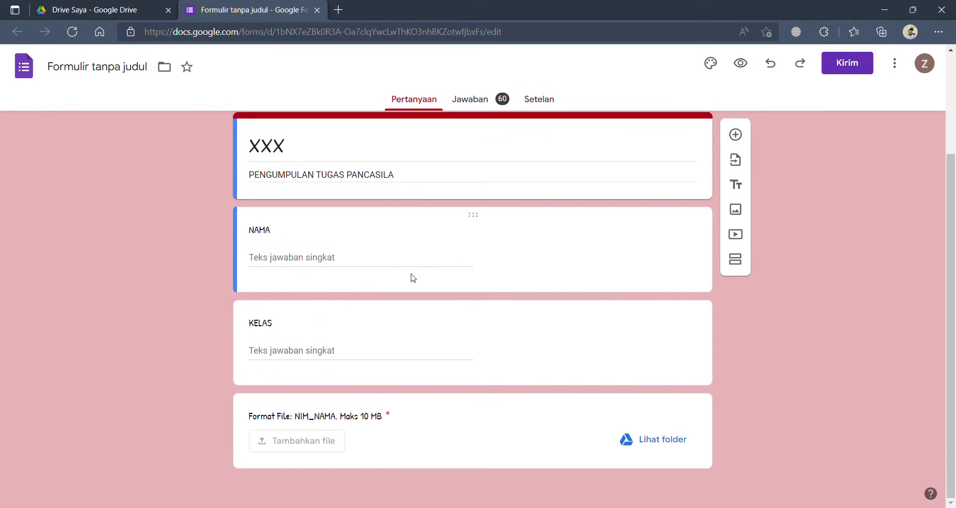
{"action": "scroll", "coordinate": [429, 274], "scroll_direction": "up", "scroll_amount": 1}
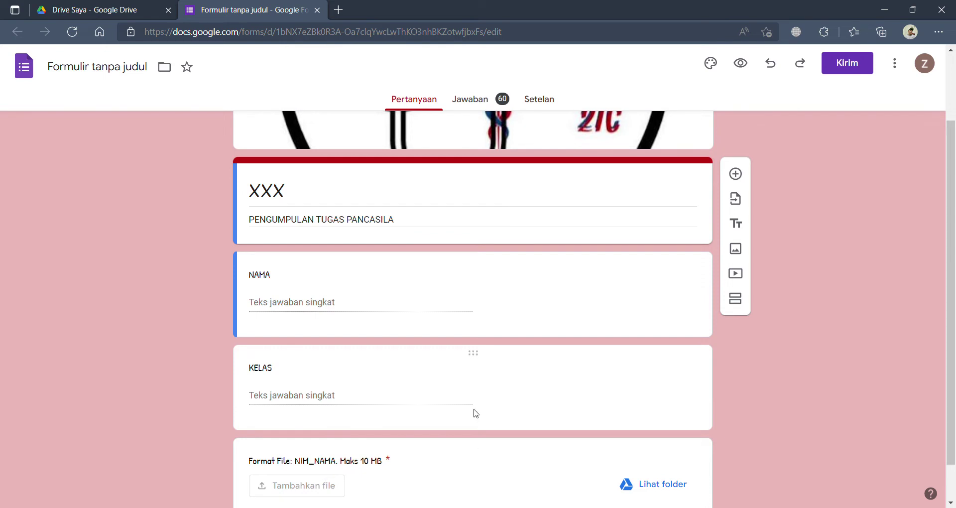
{"action": "left_click", "coordinate": [474, 103]}
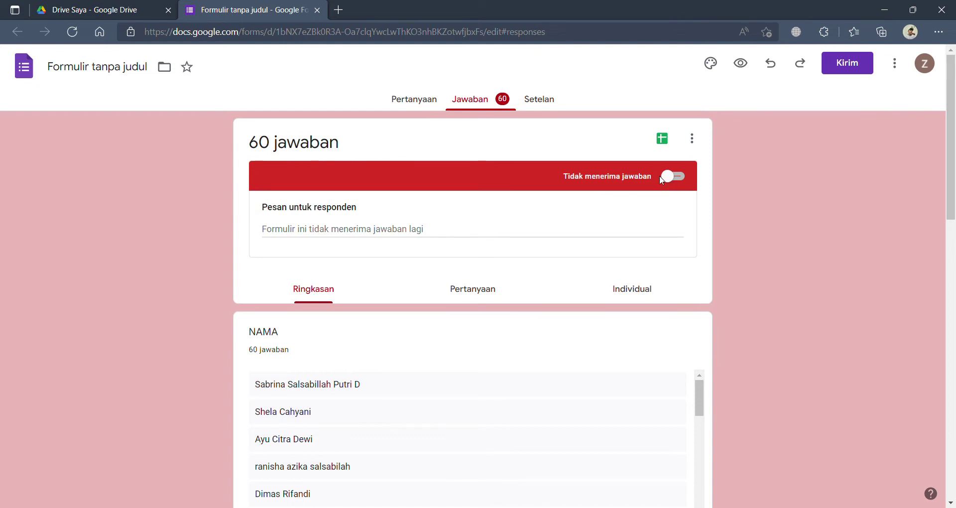
{"action": "left_click", "coordinate": [539, 99]}
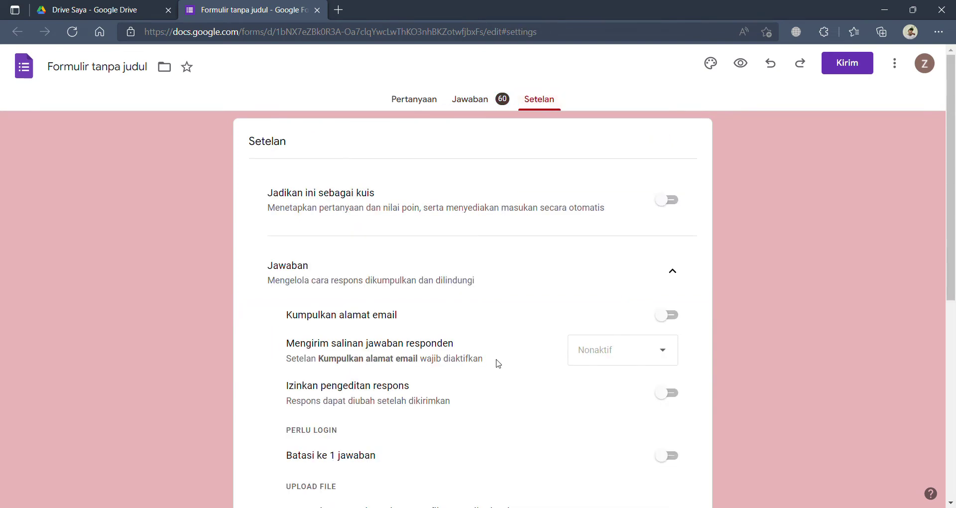
{"action": "scroll", "coordinate": [498, 364], "scroll_direction": "down", "scroll_amount": 8}
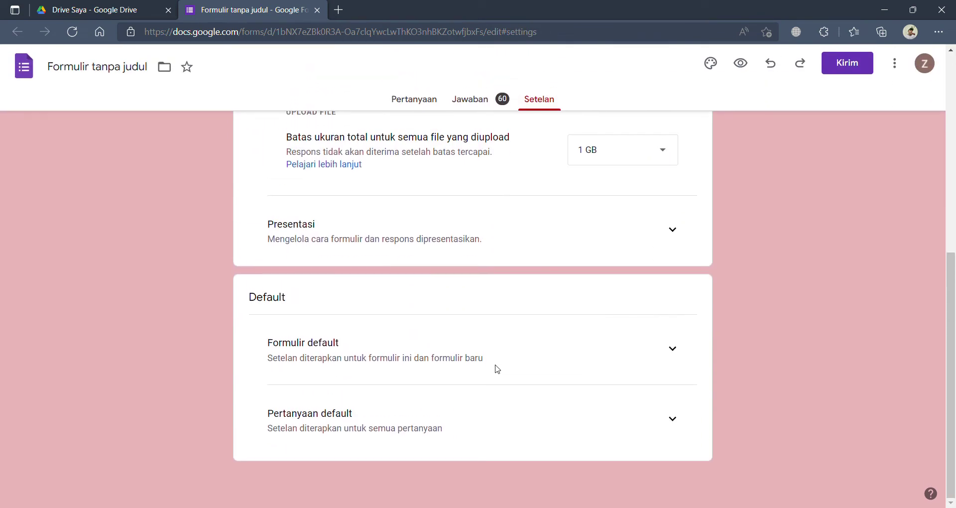
{"action": "scroll", "coordinate": [497, 369], "scroll_direction": "up", "scroll_amount": 8}
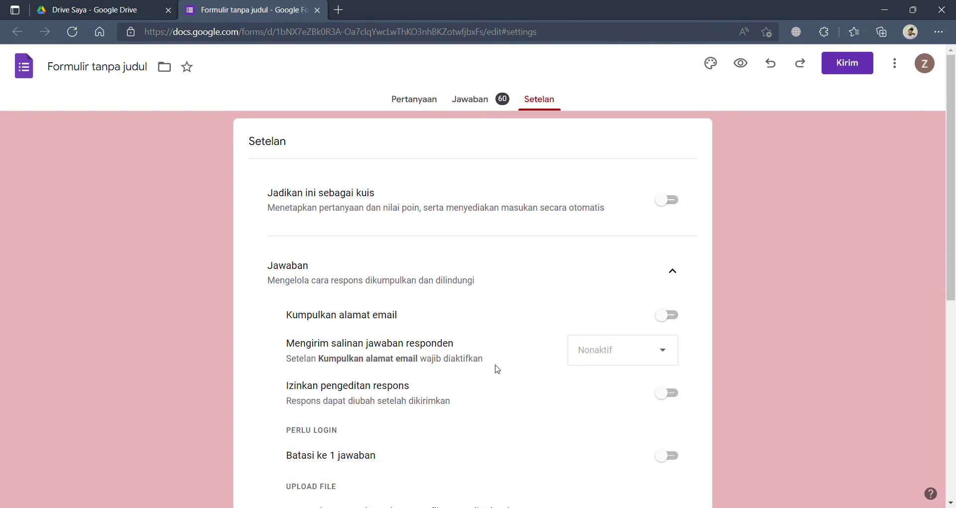
{"action": "key", "text": "ctrl+w"}
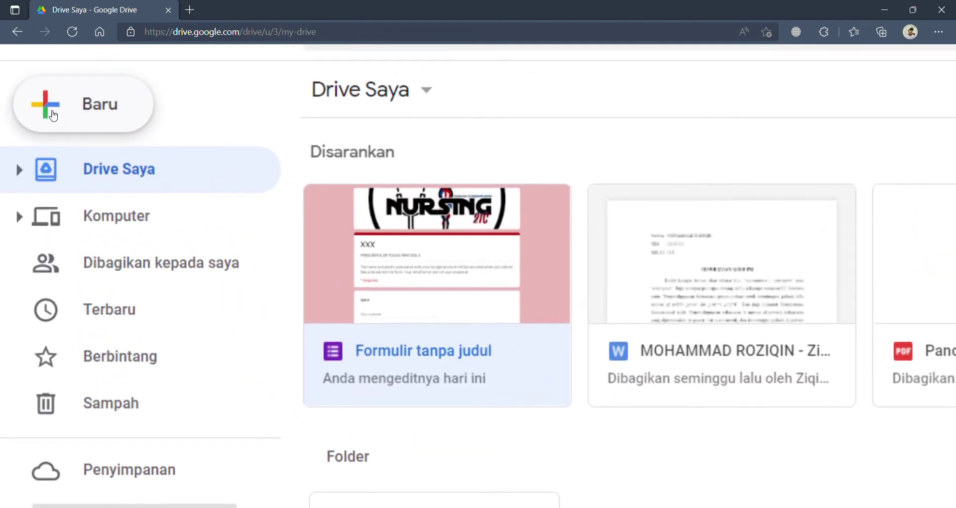
Step: Create a new blank Google Form from Drive and title it "Pengumpulan Tugas YouTube"
{"action": "left_click", "coordinate": [54, 116]}
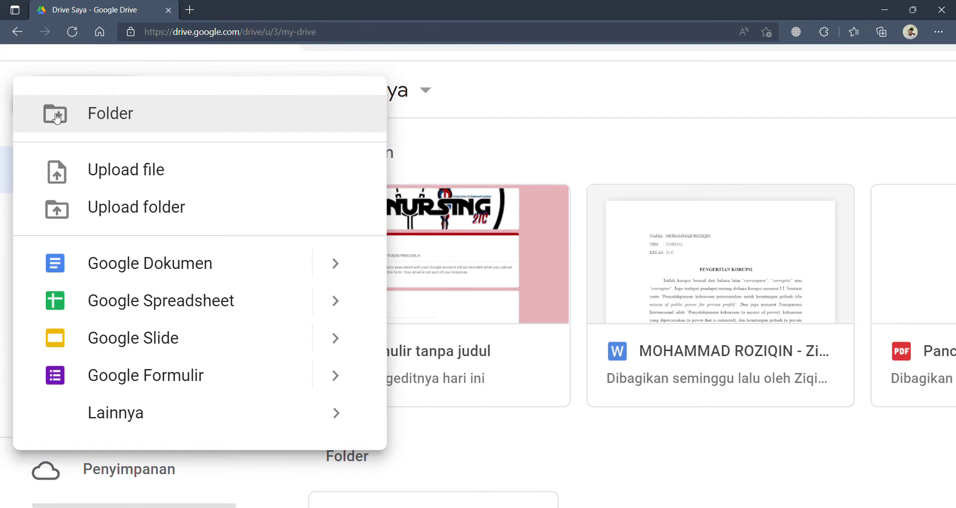
{"action": "left_click", "coordinate": [183, 376]}
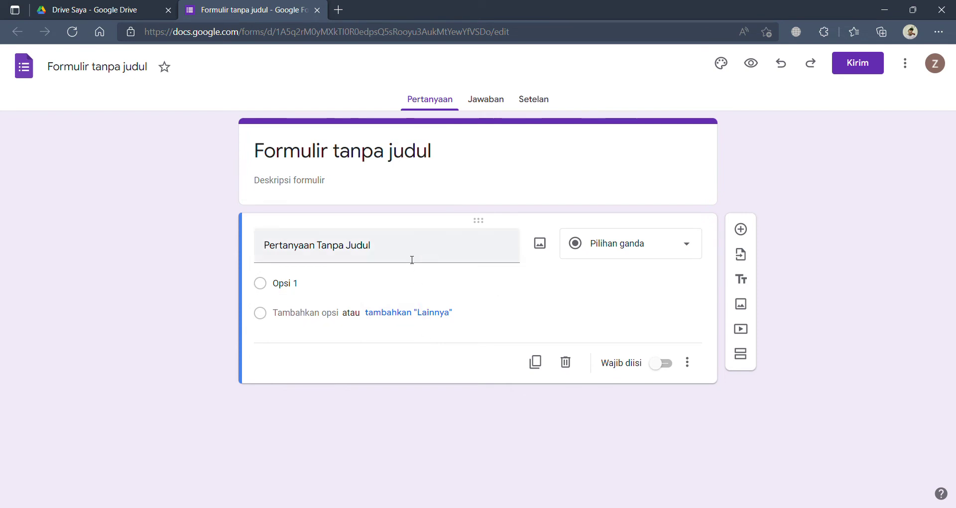
{"action": "left_click", "coordinate": [434, 158]}
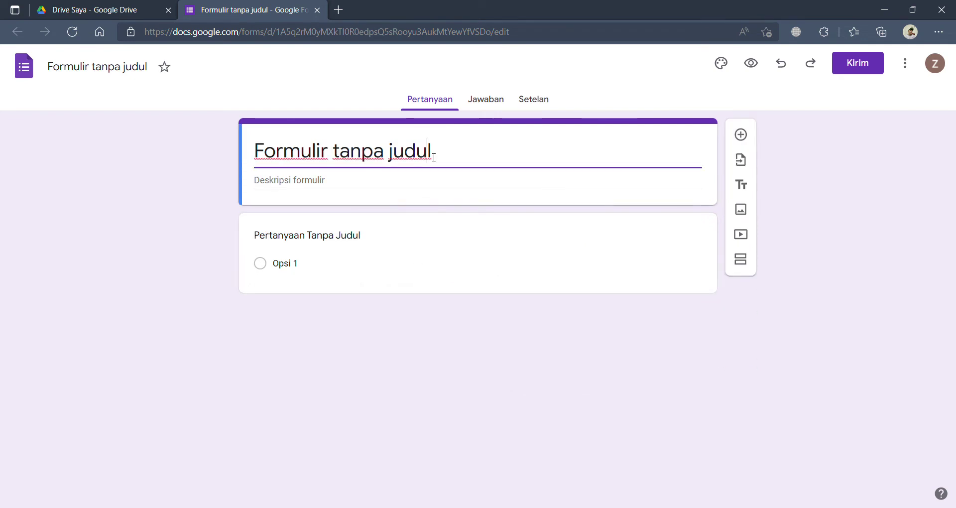
{"action": "key", "text": "BackSpace"}
{"action": "key", "text": "BackSpace"}
{"action": "key", "text": "BackSpace"}
{"action": "key", "text": "BackSpace"}
{"action": "key", "text": "BackSpace"}
{"action": "key", "text": "BackSpace"}
{"action": "key", "text": "BackSpace"}
{"action": "key", "text": "BackSpace"}
{"action": "key", "text": "BackSpace"}
{"action": "key", "text": "BackSpace"}
{"action": "key", "text": "BackSpace"}
{"action": "key", "text": "BackSpace"}
{"action": "key", "text": "BackSpace"}
{"action": "key", "text": "BackSpace"}
{"action": "key", "text": "BackSpace"}
{"action": "key", "text": "BackSpace"}
{"action": "key", "text": "BackSpace"}
{"action": "key", "text": "BackSpace"}
{"action": "key", "text": "BackSpace"}
{"action": "key", "text": "BackSpace"}
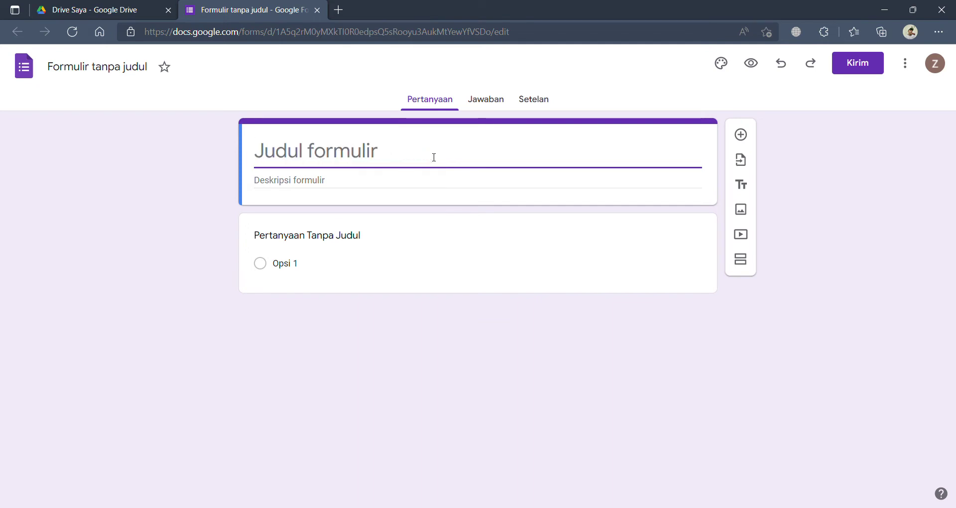
{"action": "type", "text": "Peng"}
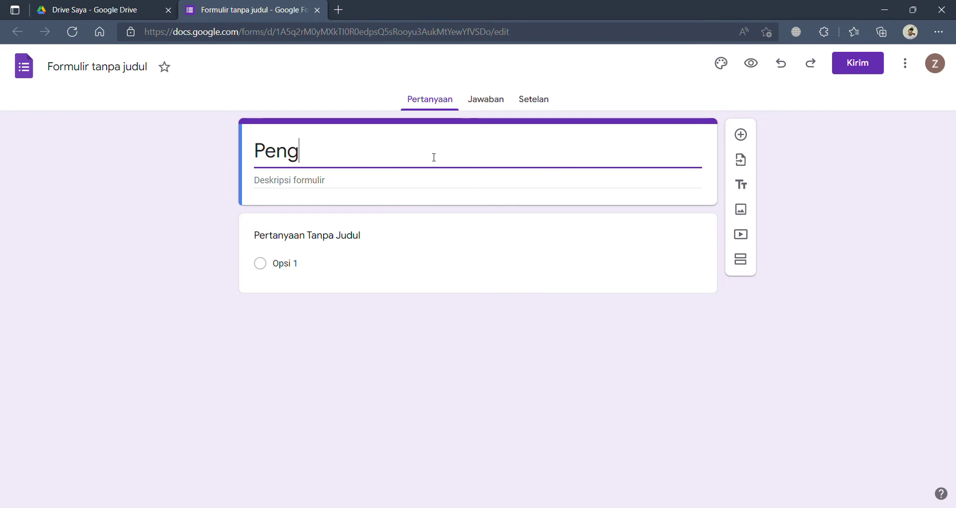
{"action": "type", "text": "umpulan "}
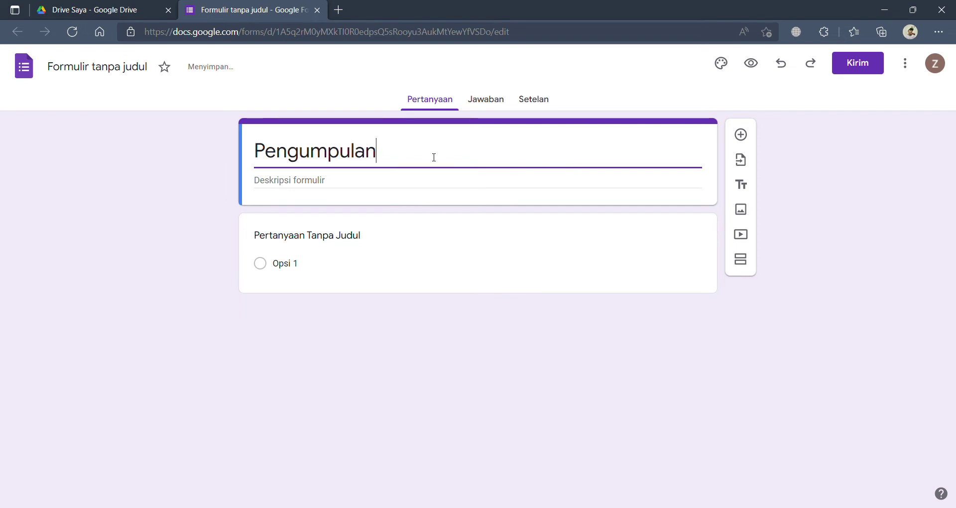
{"action": "type", "text": "Tugas"}
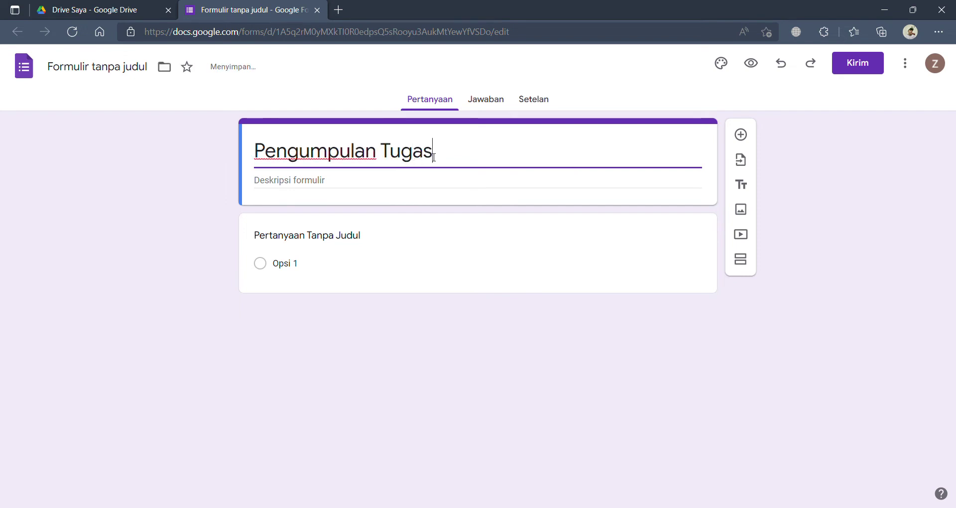
{"action": "type", "text": " HYoutu"}
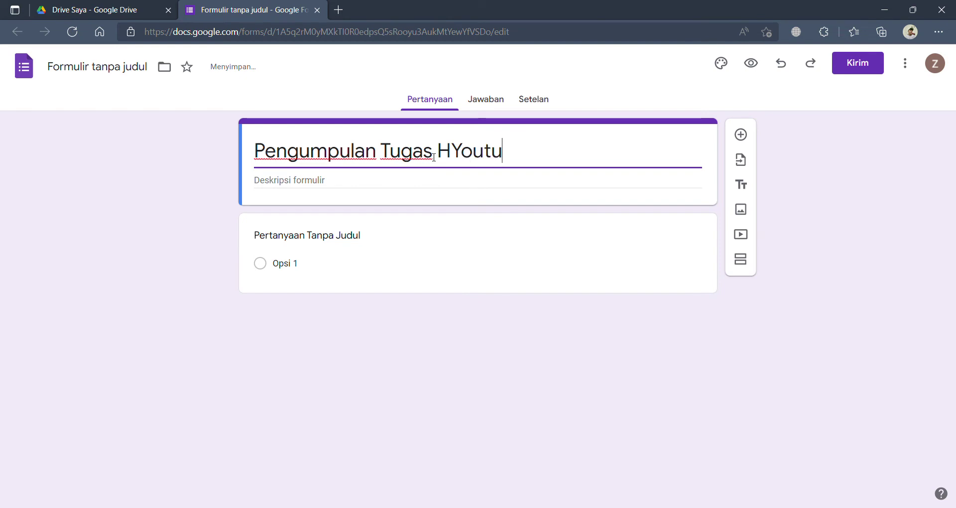
{"action": "key", "text": "BackSpace"}
{"action": "key", "text": "BackSpace"}
{"action": "key", "text": "BackSpace"}
{"action": "key", "text": "BackSpace"}
{"action": "key", "text": "BackSpace"}
{"action": "key", "text": "BackSpace"}
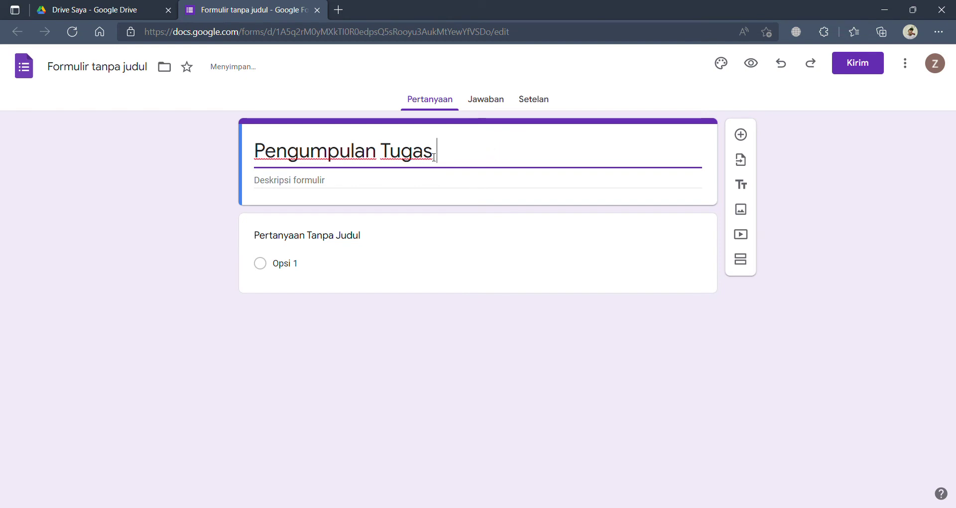
{"action": "type", "text": "YouTube"}
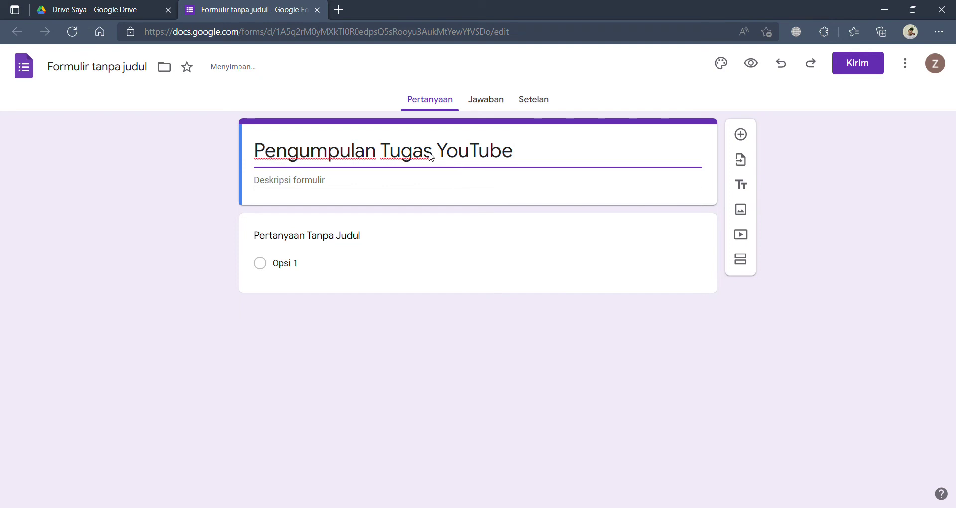
Step: Enter "Deadline: 23 April 2022" as the form's description
{"action": "left_click", "coordinate": [412, 181]}
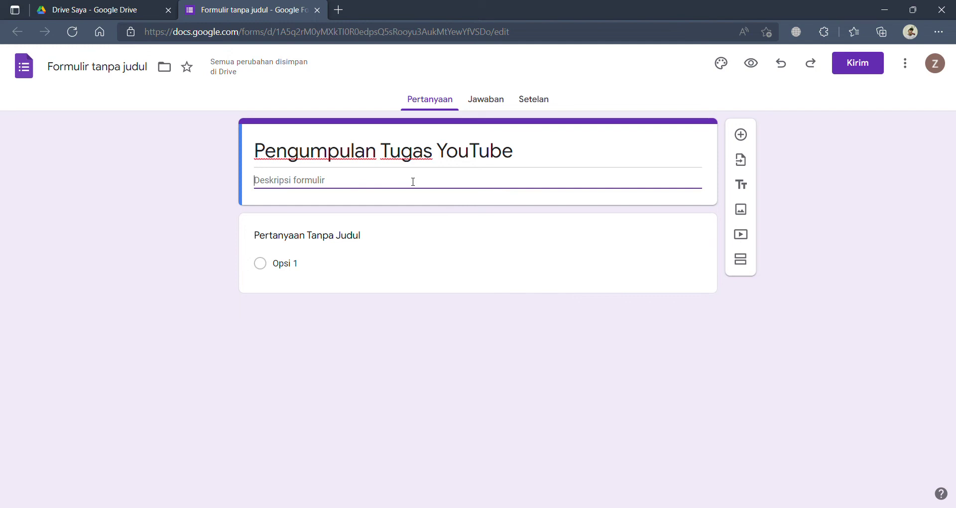
{"action": "type", "text": "Deadline:"}
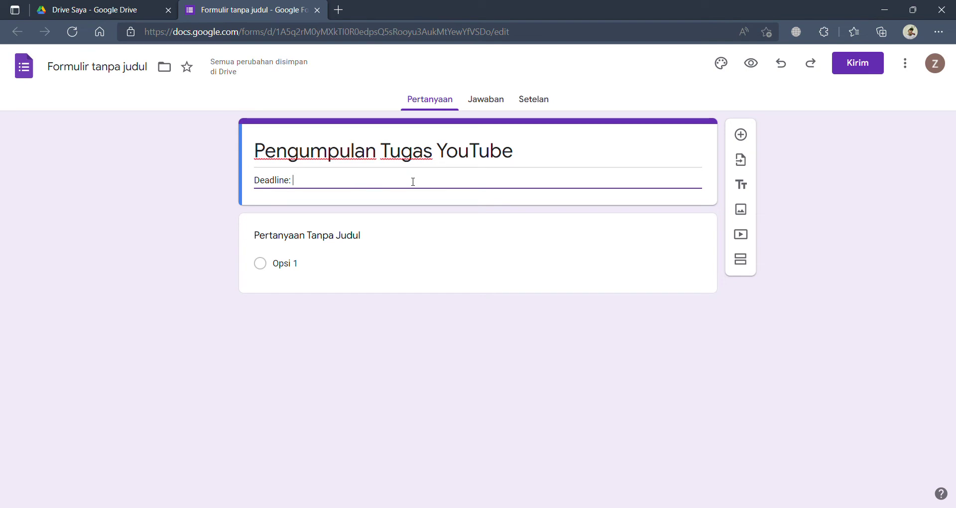
{"action": "type", "text": "23"}
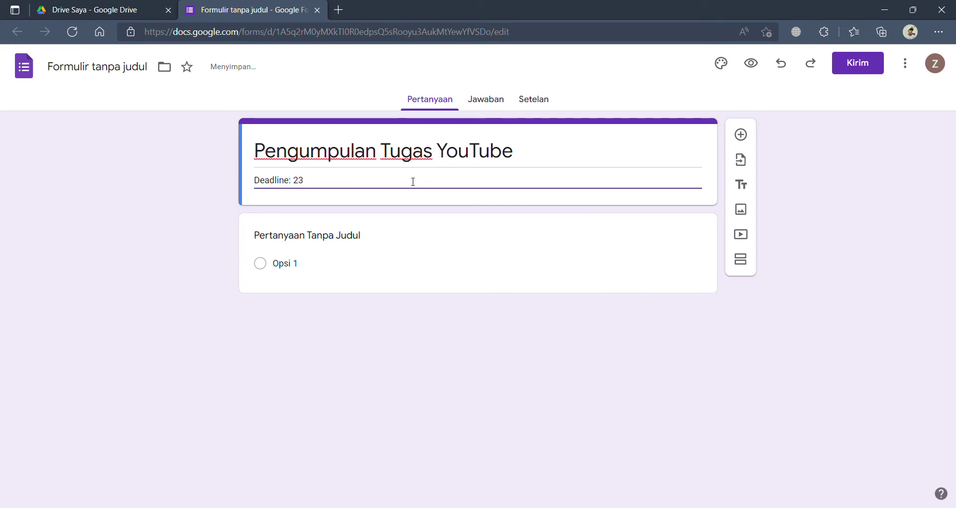
{"action": "type", "text": " April 2022"}
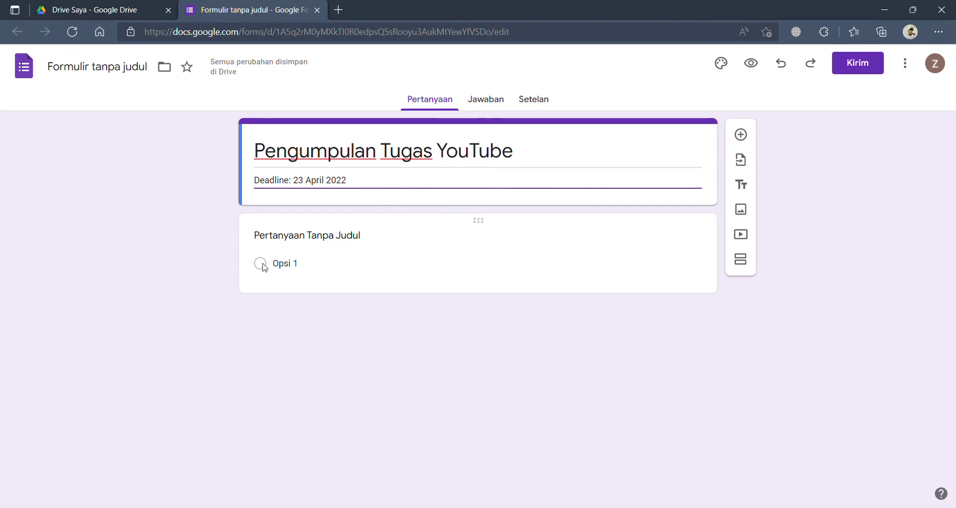
Step: Replace the first question's placeholder title with "NAMA"
{"action": "left_click", "coordinate": [265, 266]}
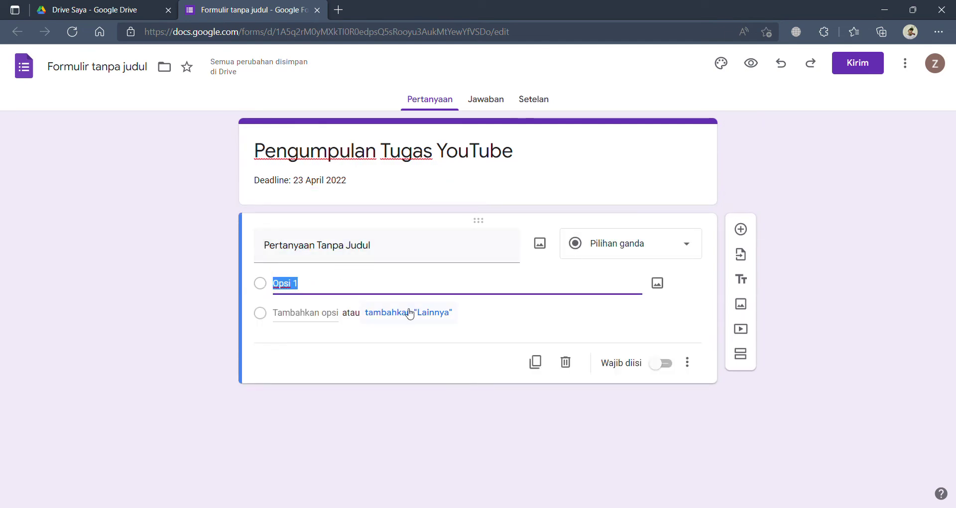
{"action": "left_click", "coordinate": [409, 258]}
{"action": "key", "text": "BackSpace"}
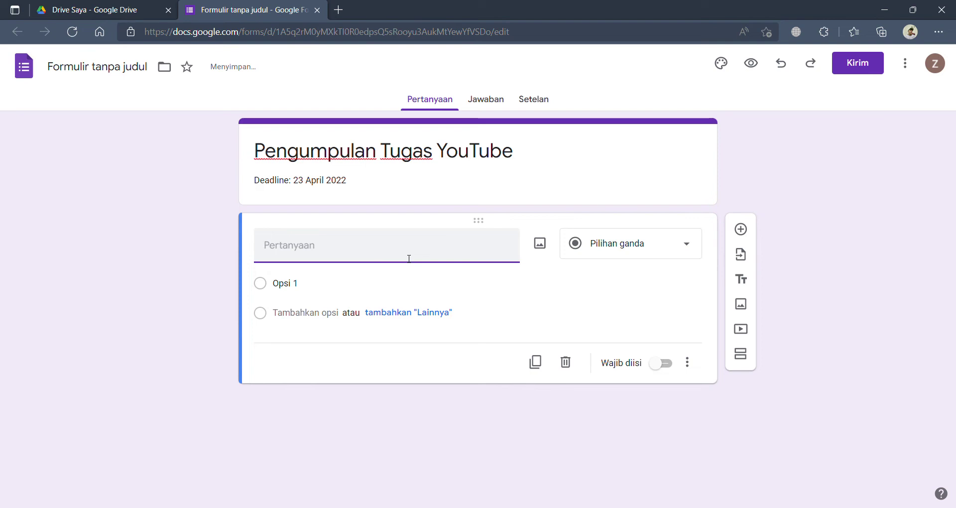
{"action": "type", "text": "NAMA"}
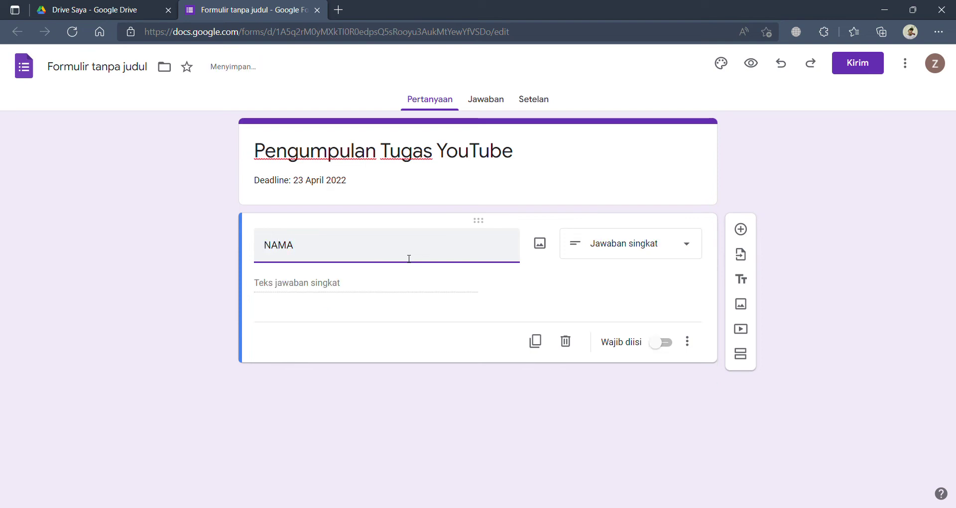
Step: Try the Pilihan ganda type on the NAMA question, and switch it back to Jawaban singkat
{"action": "left_click", "coordinate": [611, 244]}
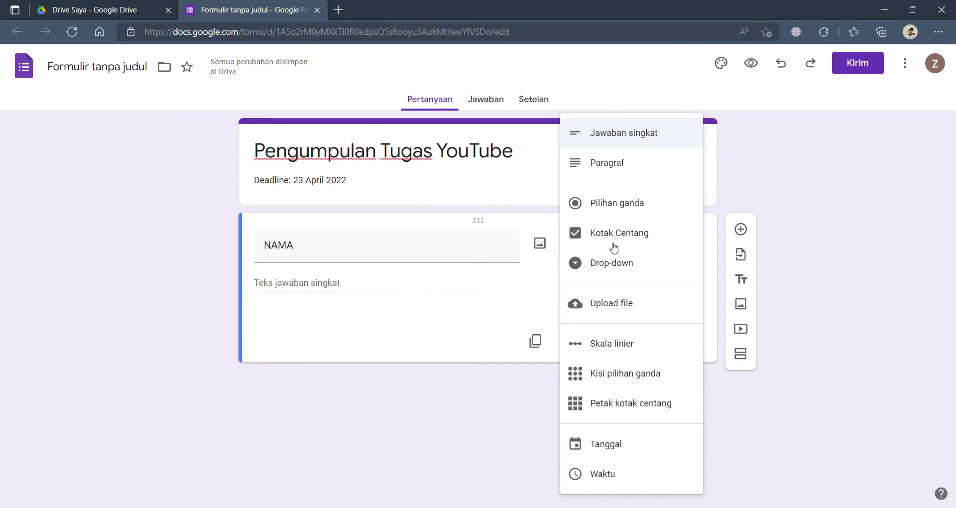
{"action": "left_click", "coordinate": [607, 205]}
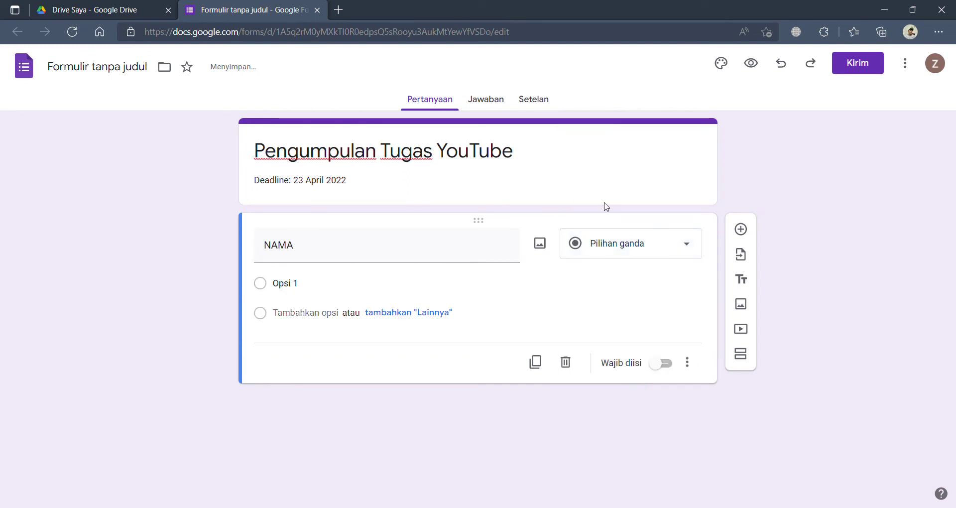
{"action": "left_click", "coordinate": [263, 293]}
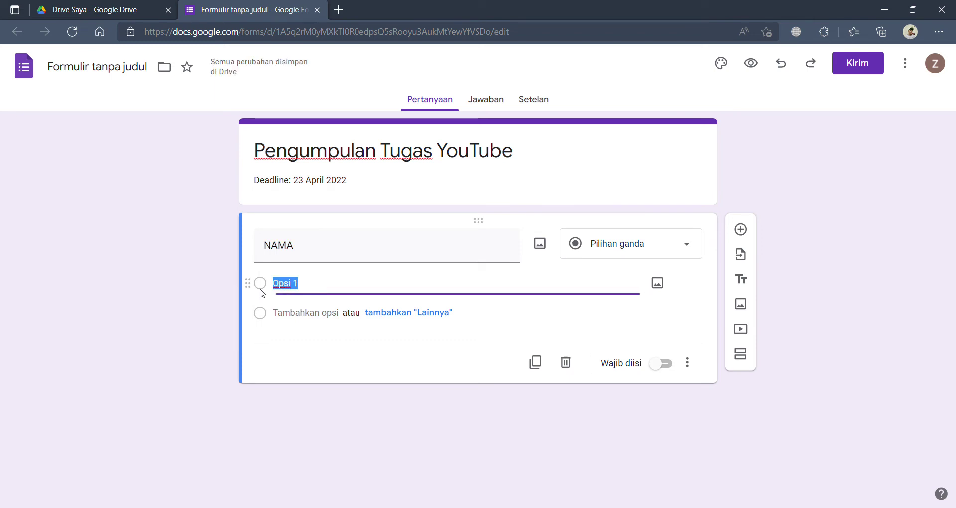
{"action": "left_click", "coordinate": [329, 285]}
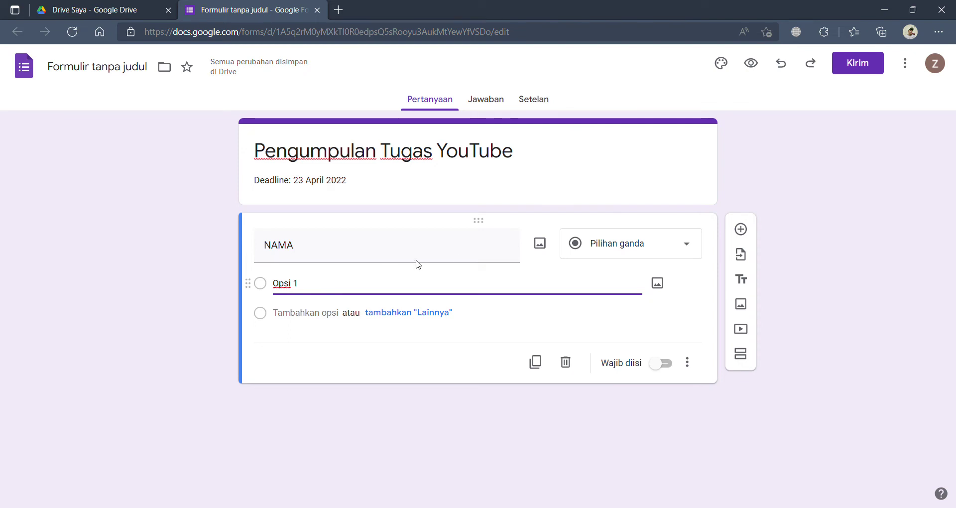
{"action": "left_click", "coordinate": [646, 253]}
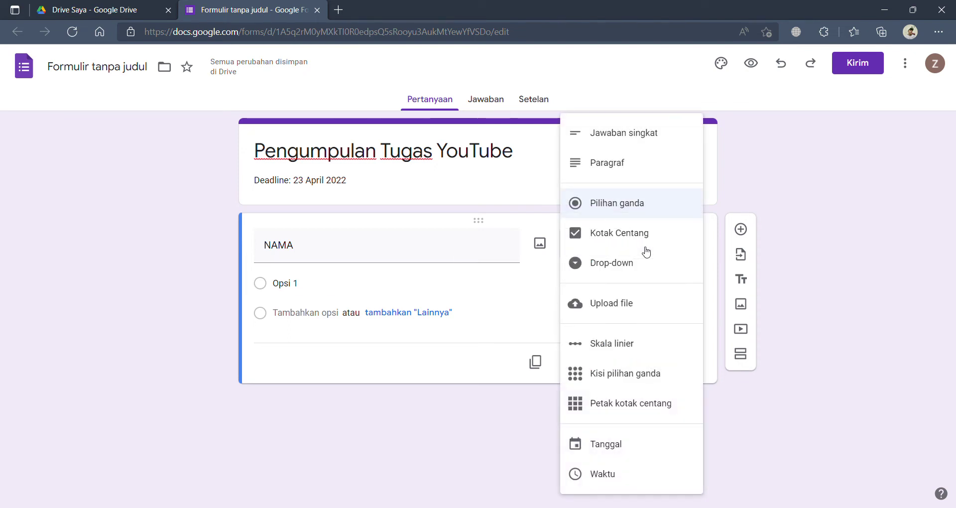
{"action": "left_click", "coordinate": [615, 145]}
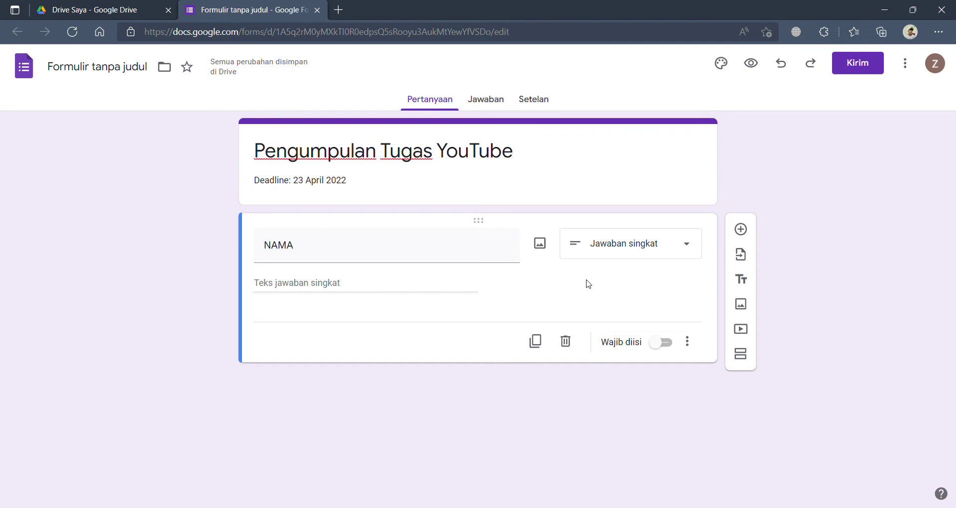
Step: Add a second question titled "KELAS" with the answer type Jawaban singkat
{"action": "left_click", "coordinate": [741, 230]}
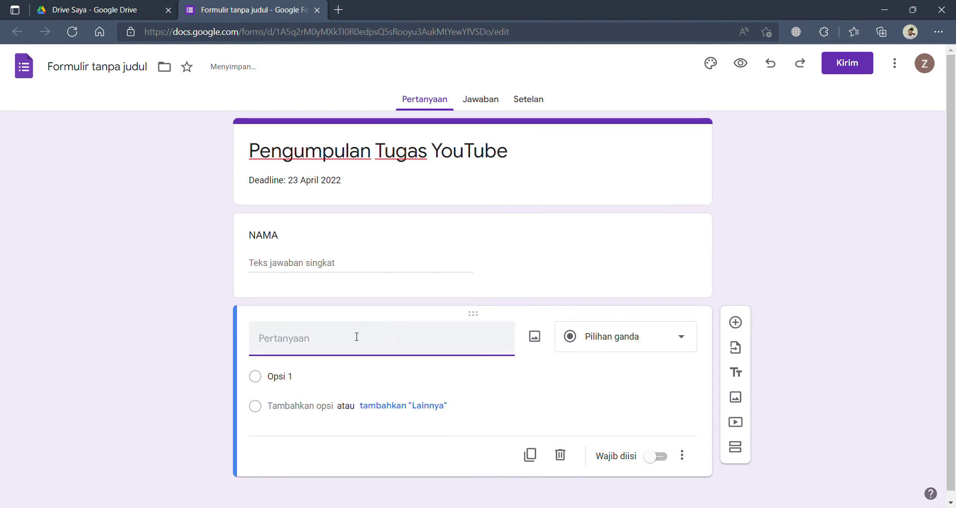
{"action": "type", "text": "KELAS"}
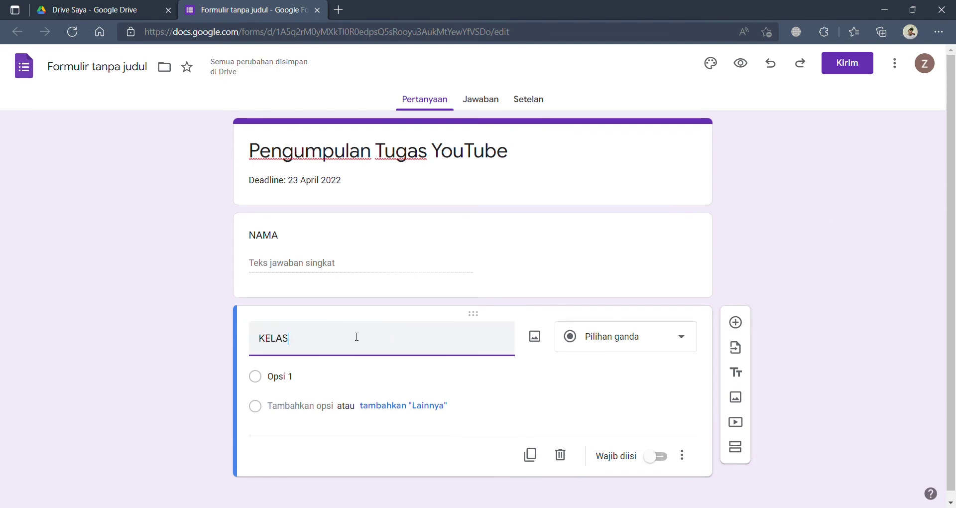
{"action": "left_click", "coordinate": [615, 351]}
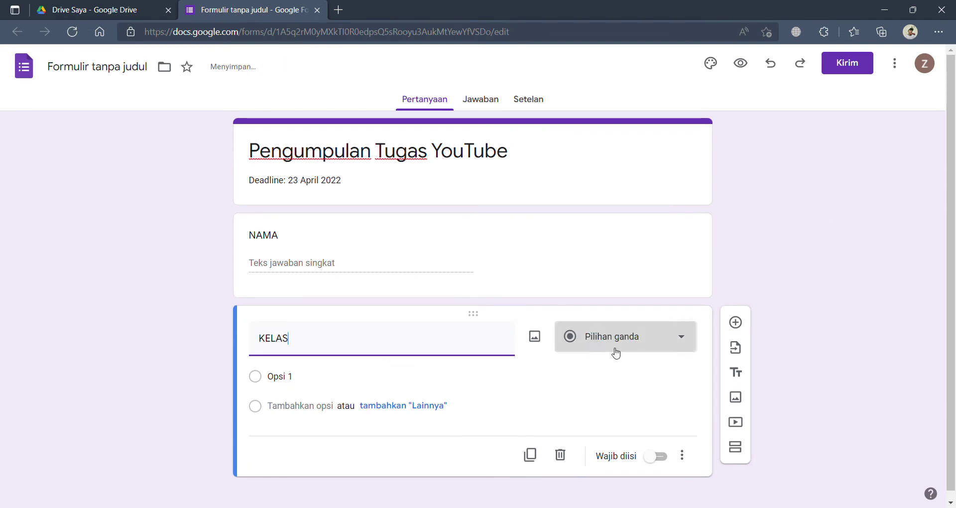
{"action": "left_click", "coordinate": [605, 134]}
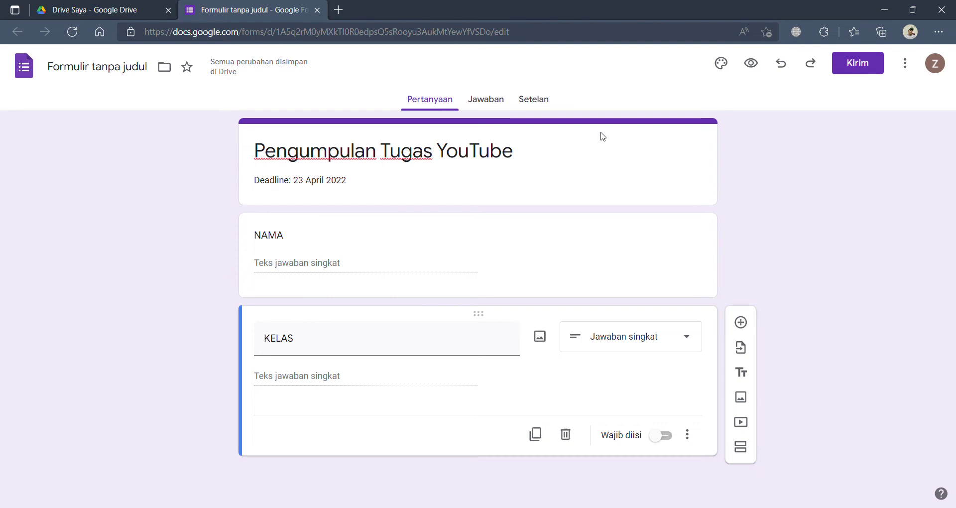
{"action": "left_click", "coordinate": [631, 350]}
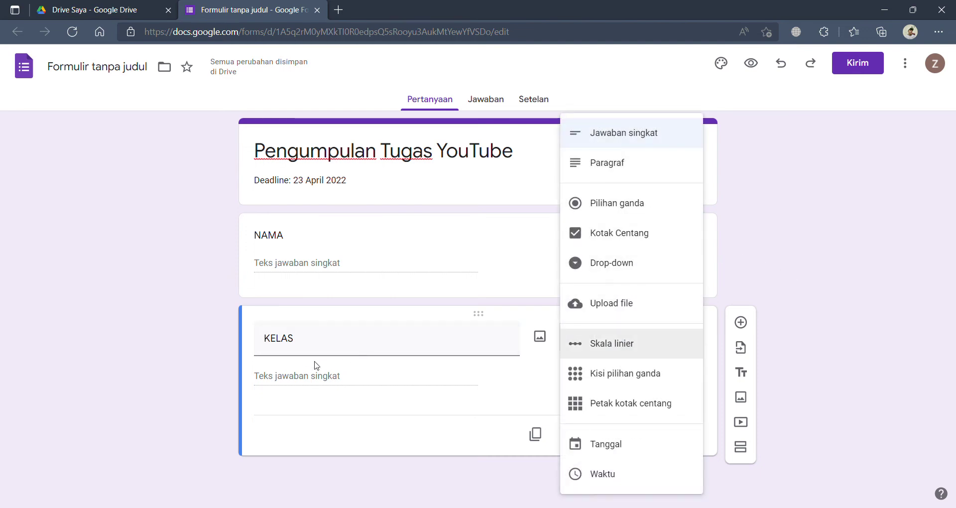
{"action": "left_click", "coordinate": [874, 225]}
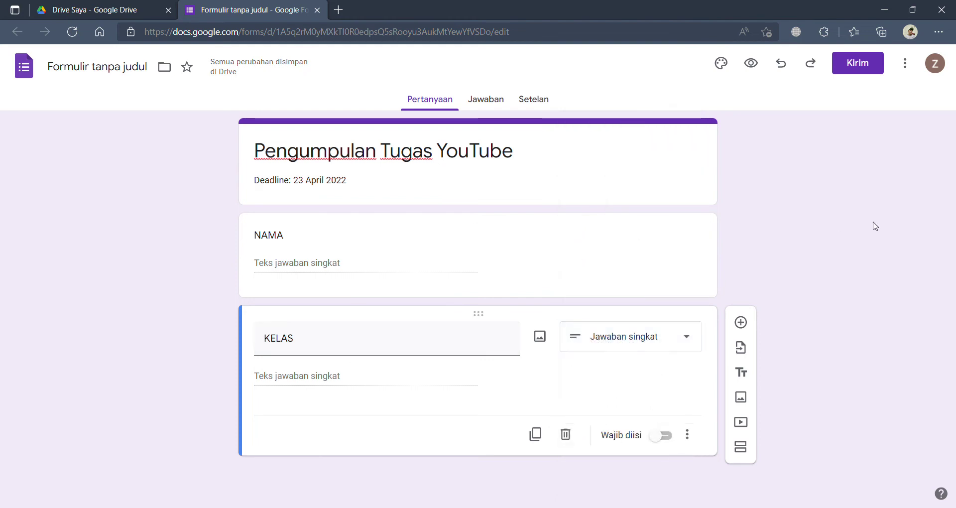
Step: Add a third question titled "Upload File" with the Upload file type, and allow respondents to upload files to Drive
{"action": "left_click", "coordinate": [740, 323]}
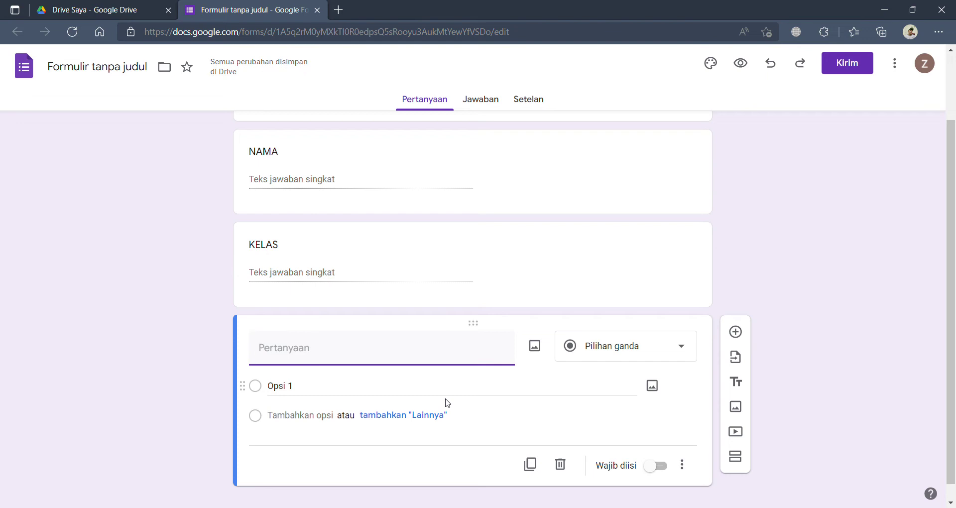
{"action": "type", "text": "Upload File"}
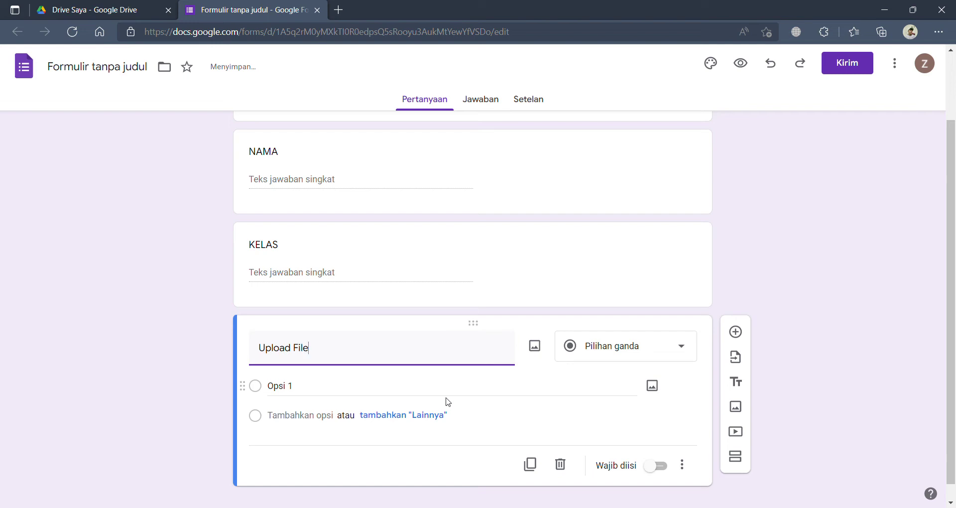
{"action": "left_click", "coordinate": [593, 357]}
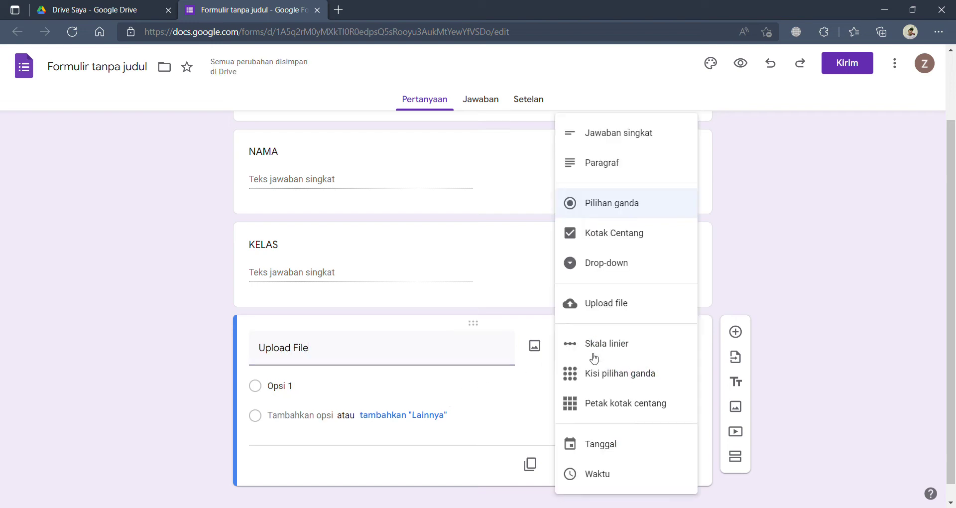
{"action": "left_click", "coordinate": [612, 302]}
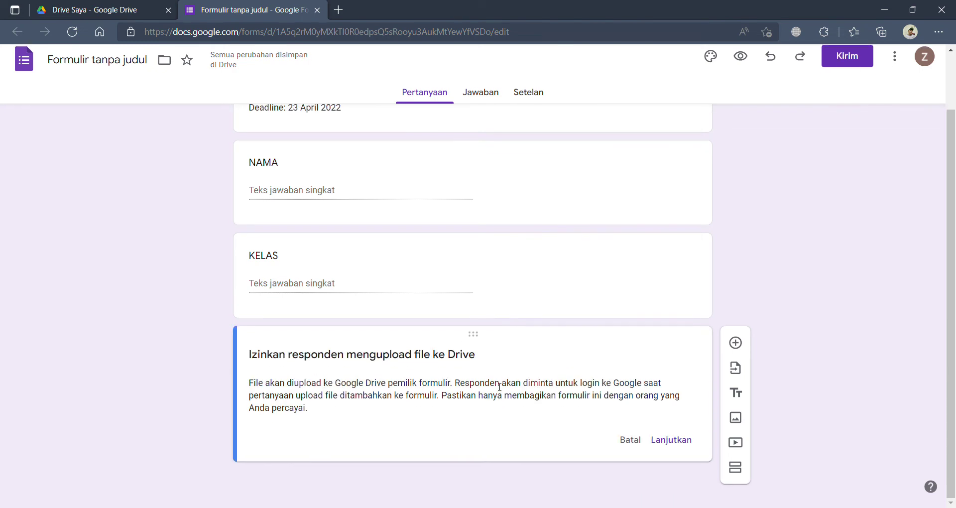
{"action": "left_click", "coordinate": [670, 447]}
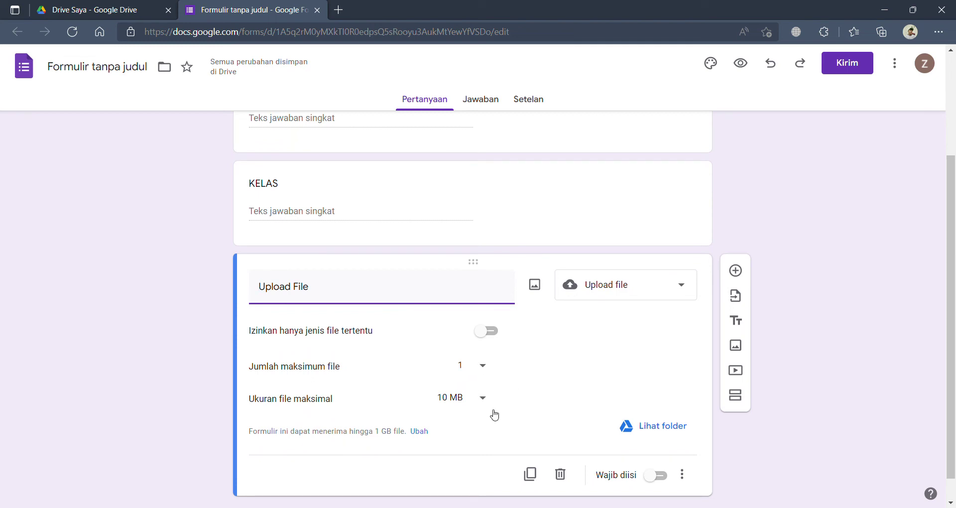
Step: Examine the choices offered for the Upload File question's maximum number of files and maximum file size
{"action": "left_click", "coordinate": [479, 367]}
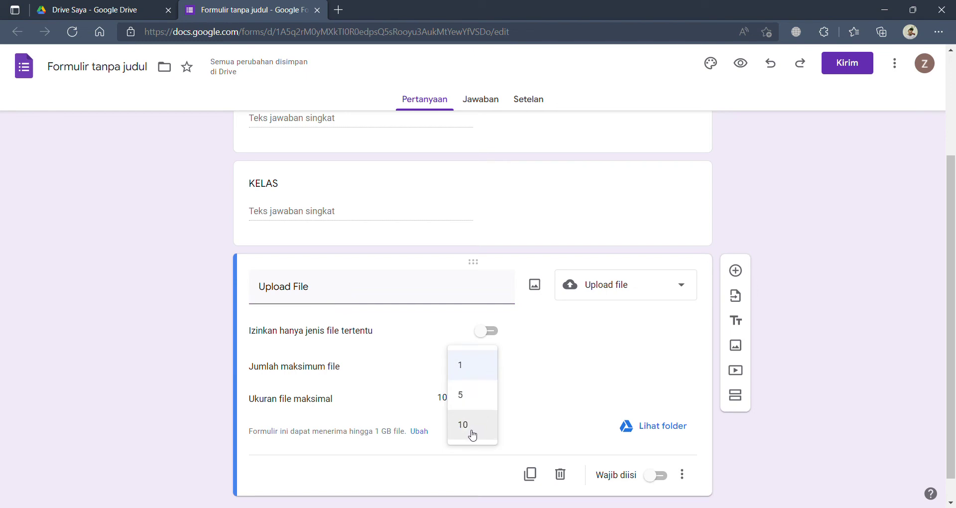
{"action": "left_click", "coordinate": [560, 362]}
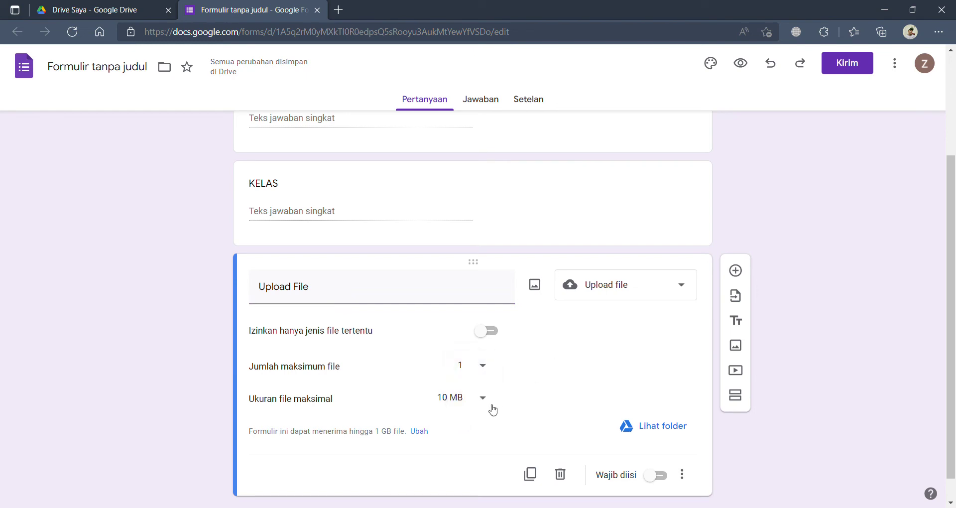
{"action": "left_click", "coordinate": [471, 399]}
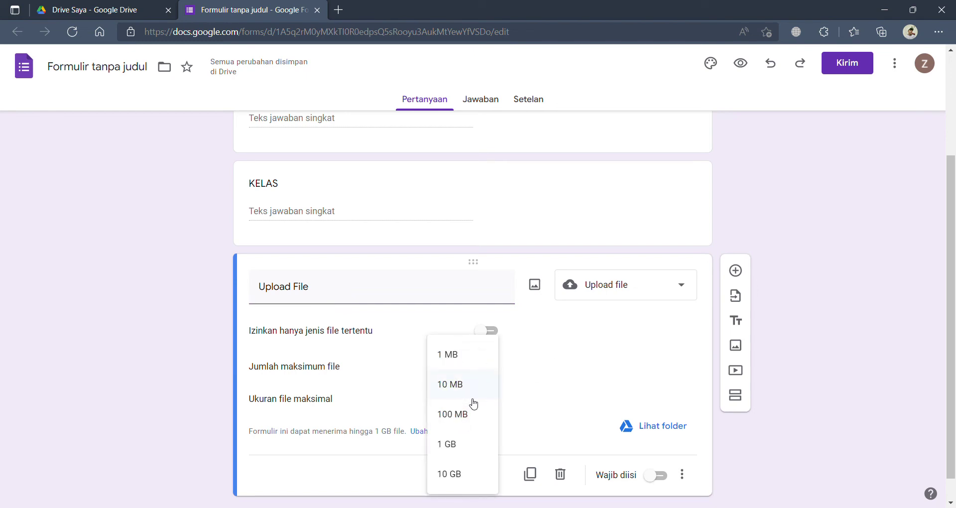
{"action": "scroll", "coordinate": [473, 403], "scroll_direction": "down", "scroll_amount": 1}
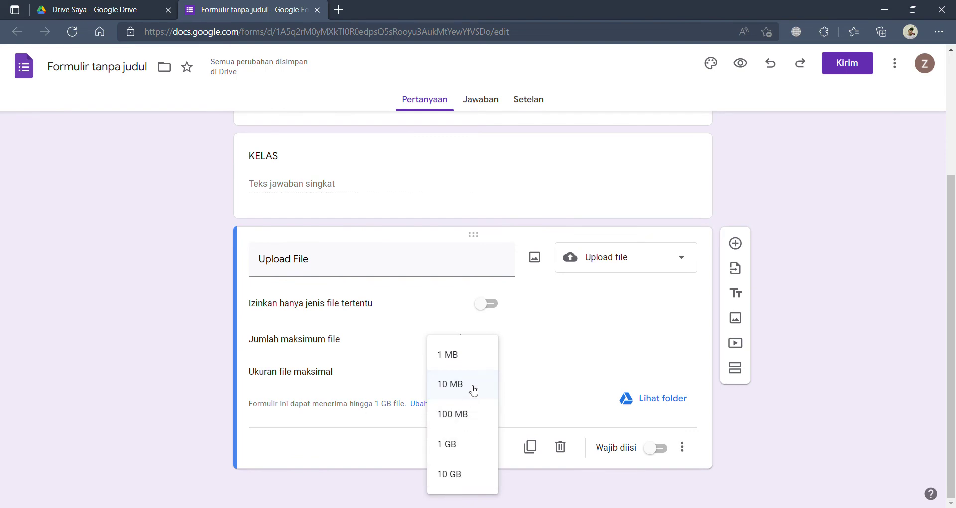
{"action": "left_click", "coordinate": [559, 359]}
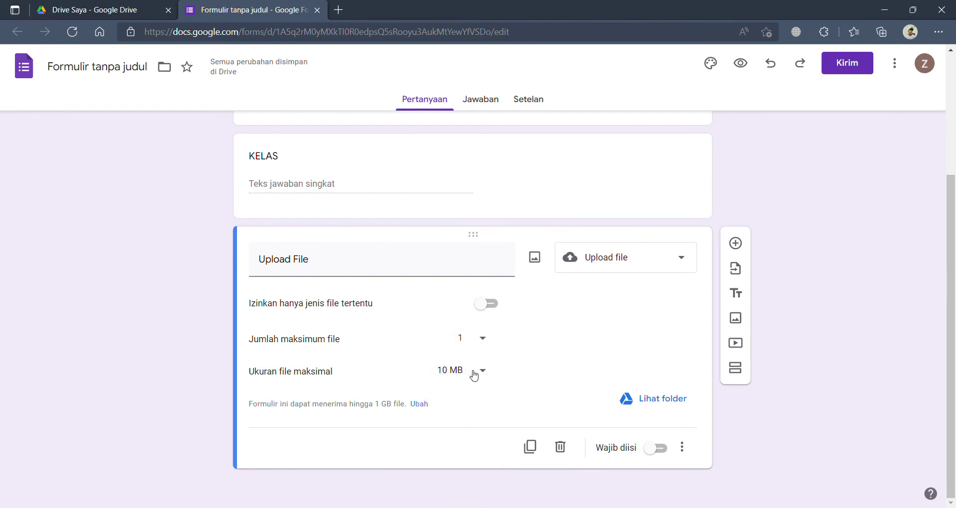
{"action": "left_click", "coordinate": [474, 375]}
{"action": "left_click", "coordinate": [548, 351]}
Step: Make the Upload File question mandatory (Wajib diisi)
{"action": "left_click", "coordinate": [657, 448]}
{"action": "scroll", "coordinate": [555, 286], "scroll_direction": "up", "scroll_amount": 2}
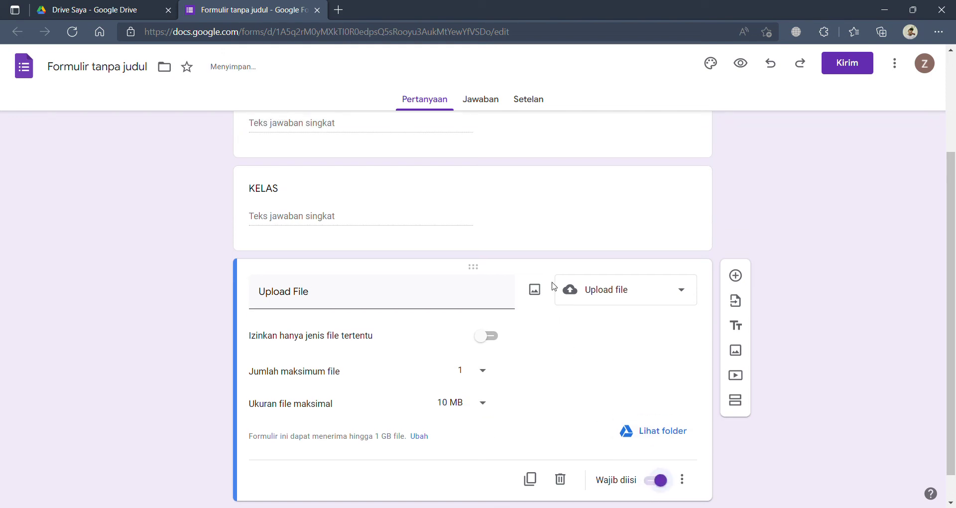
{"action": "scroll", "coordinate": [526, 443], "scroll_direction": "down", "scroll_amount": 2}
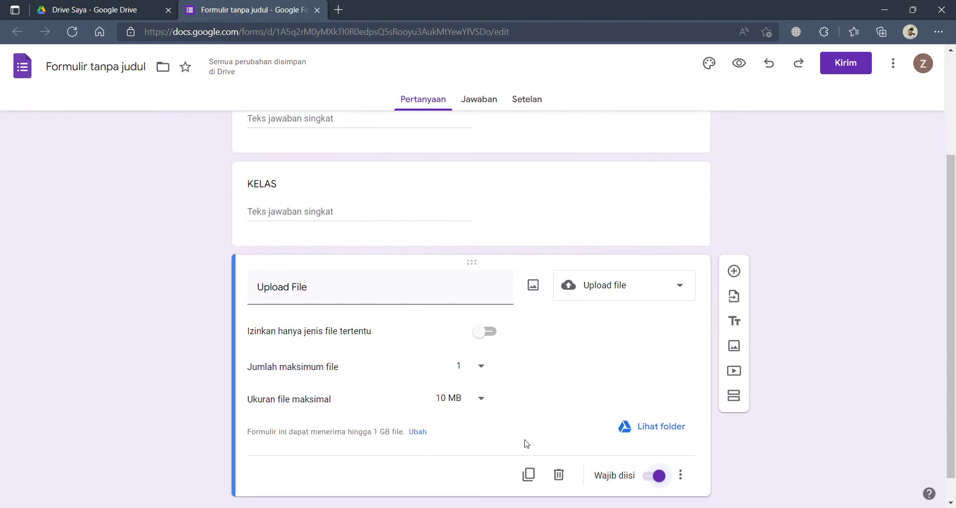
{"action": "scroll", "coordinate": [454, 375], "scroll_direction": "up", "scroll_amount": 5}
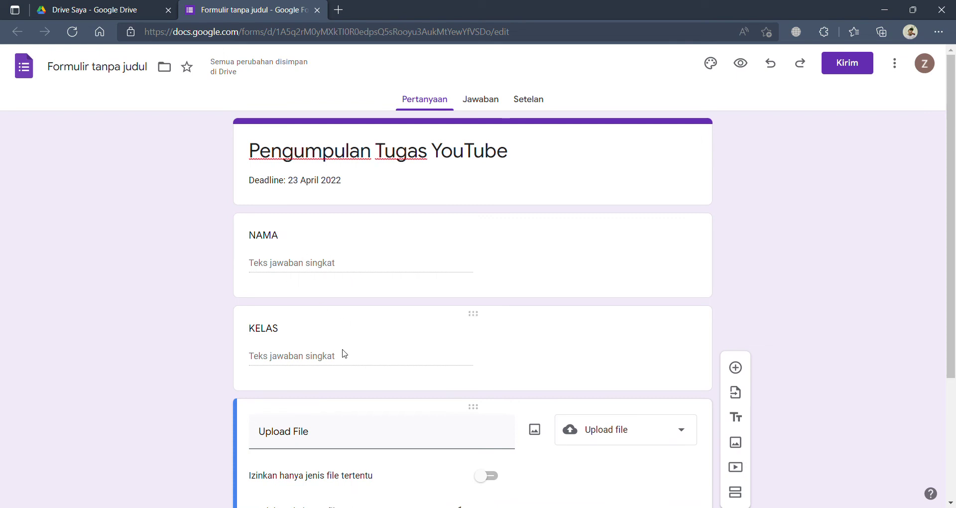
{"action": "scroll", "coordinate": [345, 354], "scroll_direction": "down", "scroll_amount": 3}
{"action": "scroll", "coordinate": [445, 385], "scroll_direction": "down", "scroll_amount": 1}
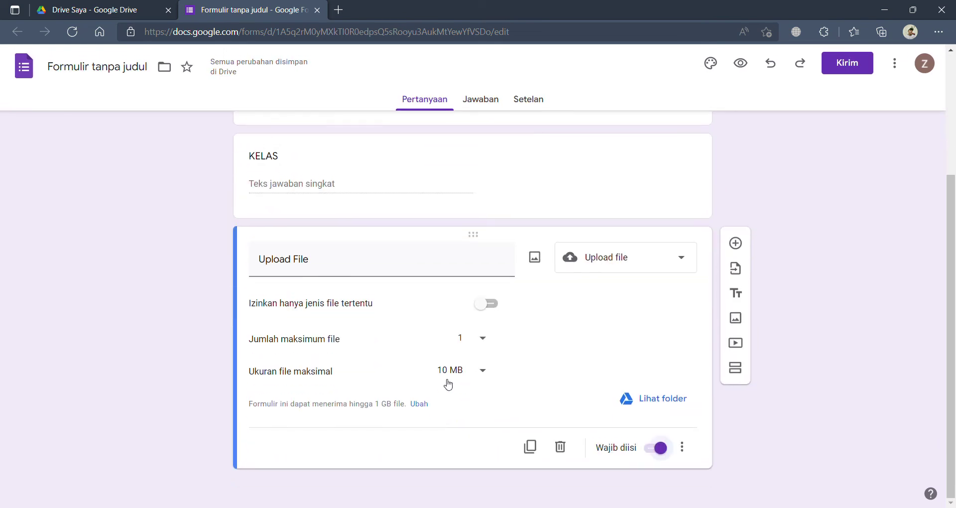
{"action": "scroll", "coordinate": [467, 338], "scroll_direction": "up", "scroll_amount": 1}
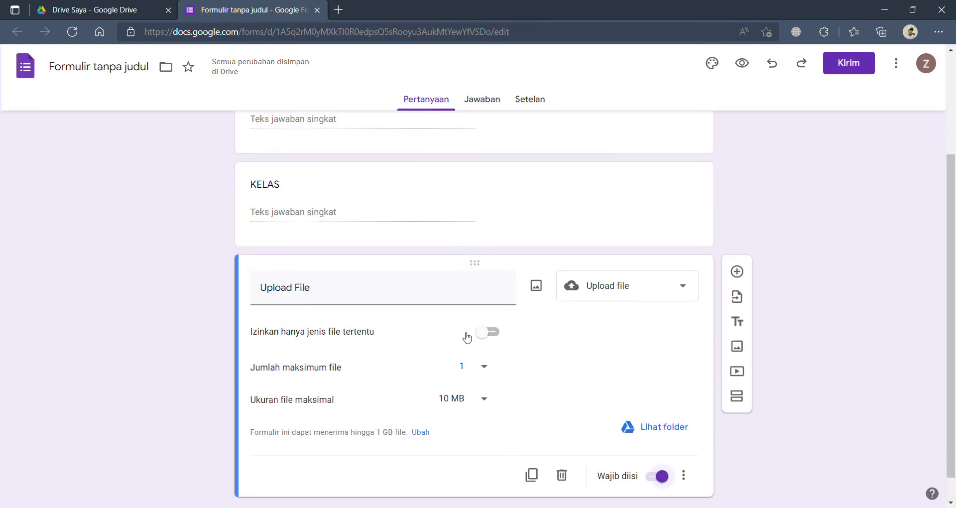
{"action": "scroll", "coordinate": [467, 337], "scroll_direction": "up", "scroll_amount": 3}
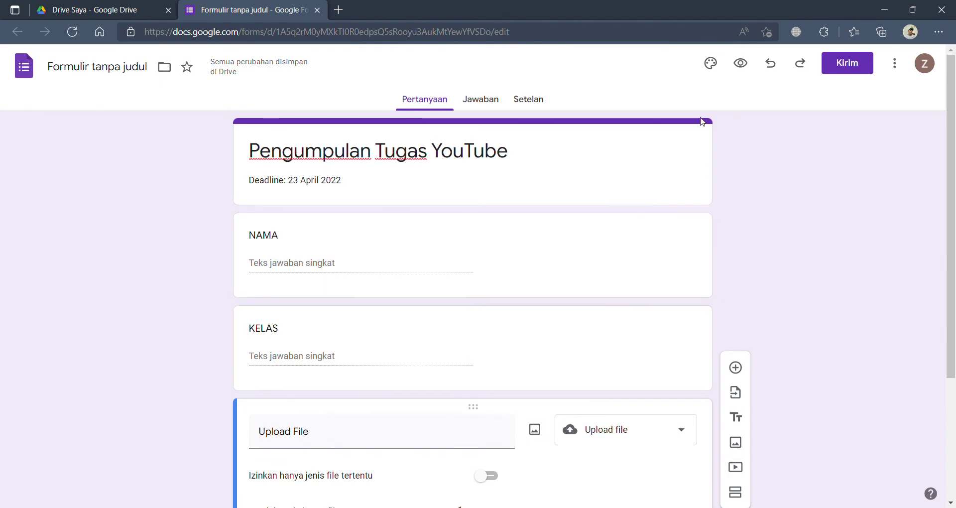
Step: Try several theme colours on the form, and settle on orange
{"action": "left_click", "coordinate": [715, 65]}
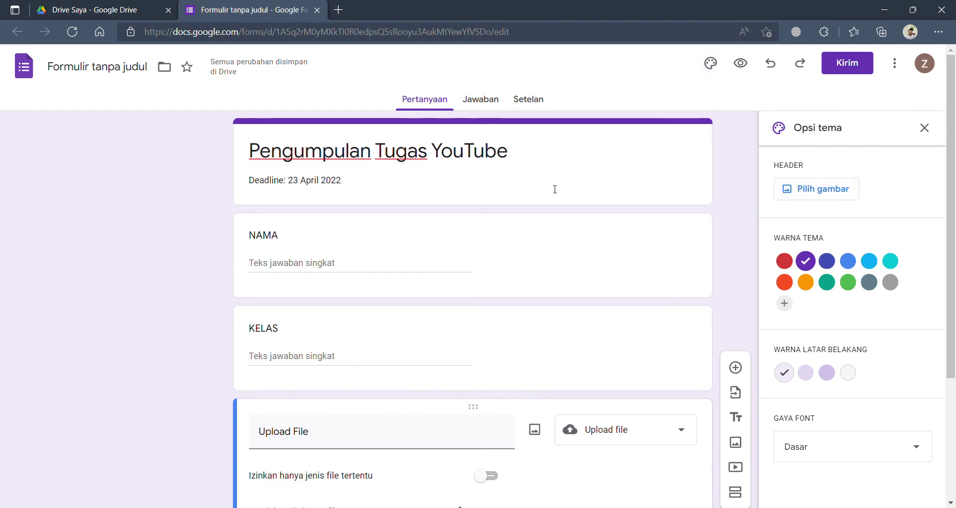
{"action": "left_click", "coordinate": [784, 261]}
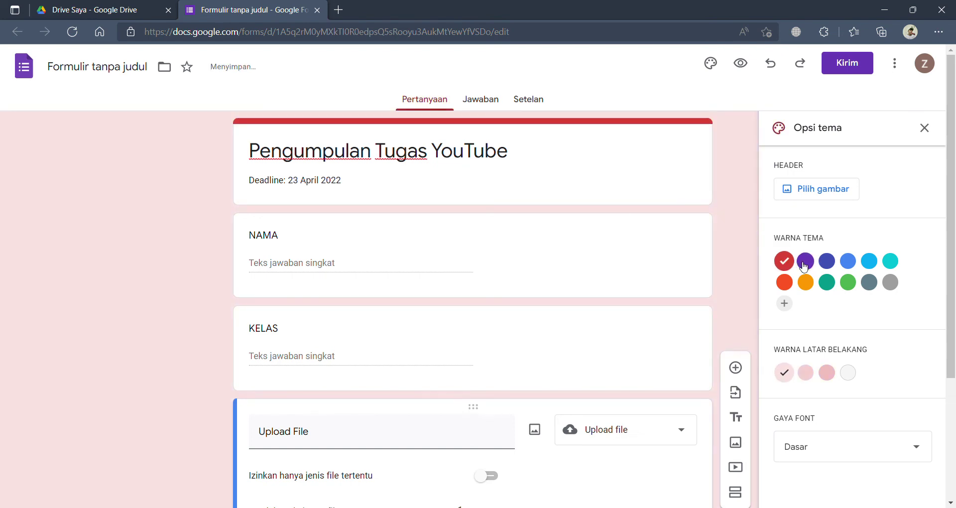
{"action": "left_click", "coordinate": [829, 264]}
{"action": "left_click", "coordinate": [848, 264]}
{"action": "left_click", "coordinate": [867, 265]}
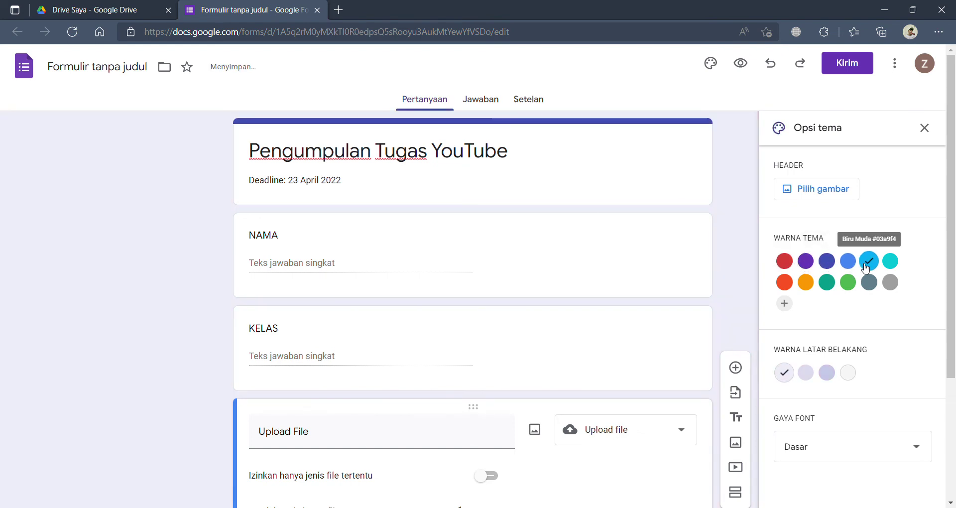
{"action": "left_click", "coordinate": [805, 287]}
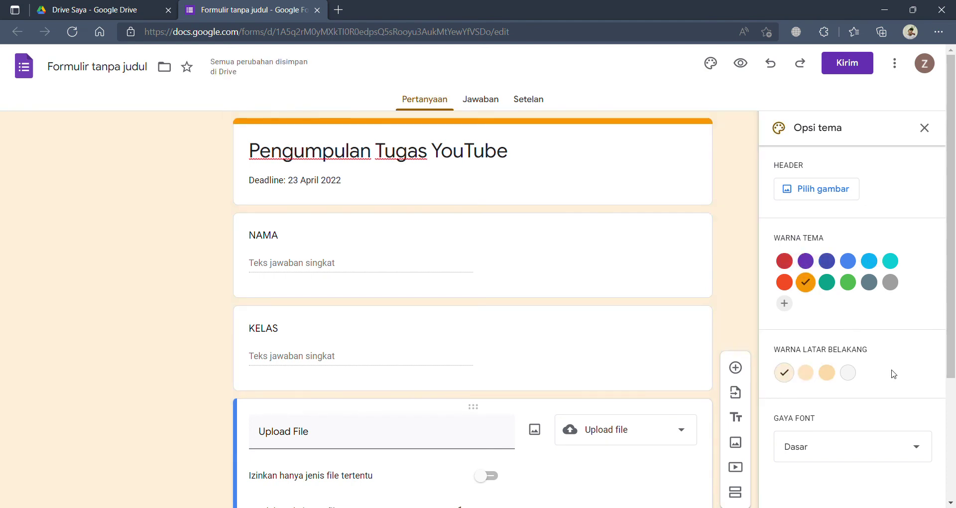
Step: Compare the form's background shades, including the grey one, and choose the darkest orange tint
{"action": "left_click", "coordinate": [827, 375]}
{"action": "left_click", "coordinate": [848, 375]}
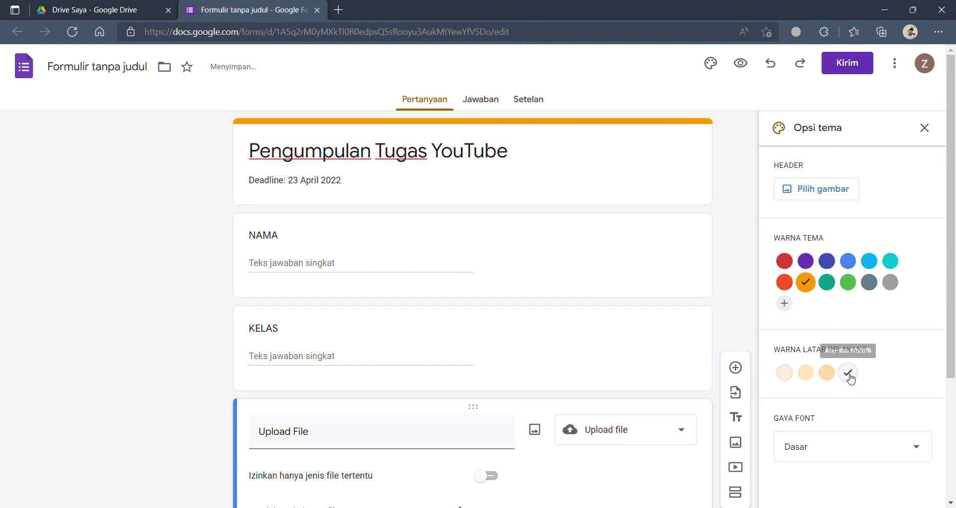
{"action": "left_click", "coordinate": [834, 374]}
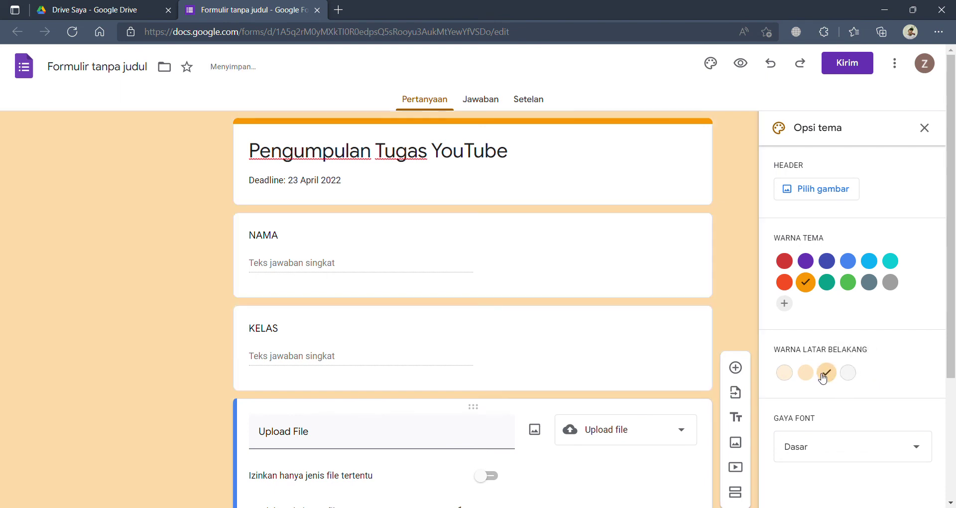
Step: Set the form theme's font style to Lucu
{"action": "left_click", "coordinate": [890, 456]}
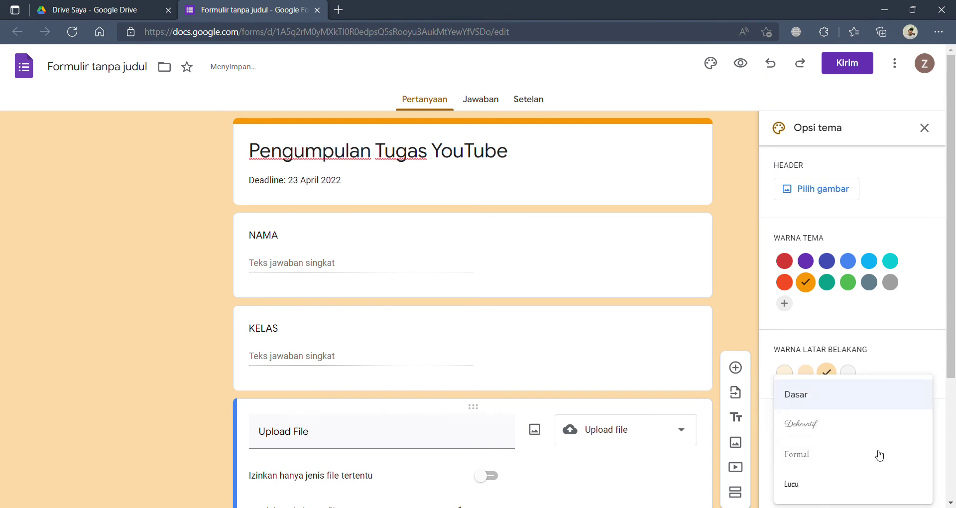
{"action": "scroll", "coordinate": [886, 454], "scroll_direction": "down", "scroll_amount": 2}
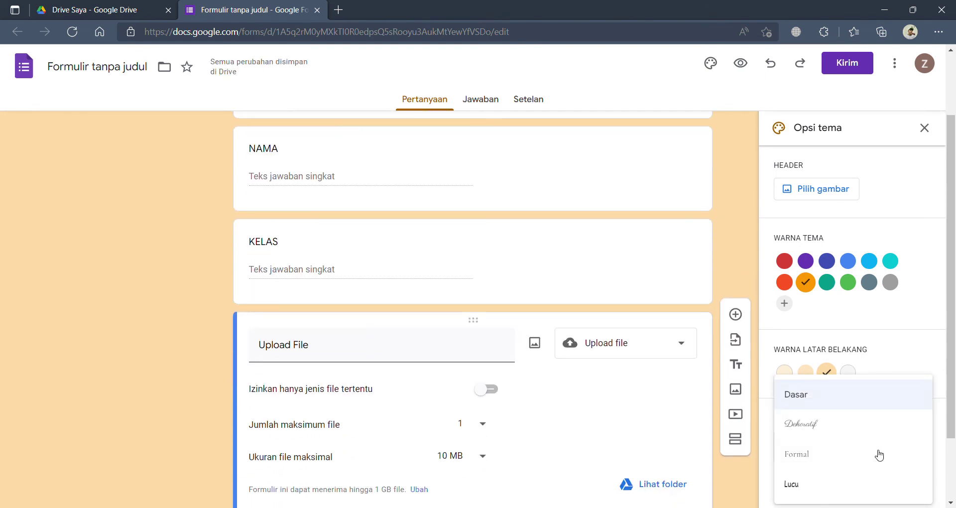
{"action": "left_click", "coordinate": [796, 489]}
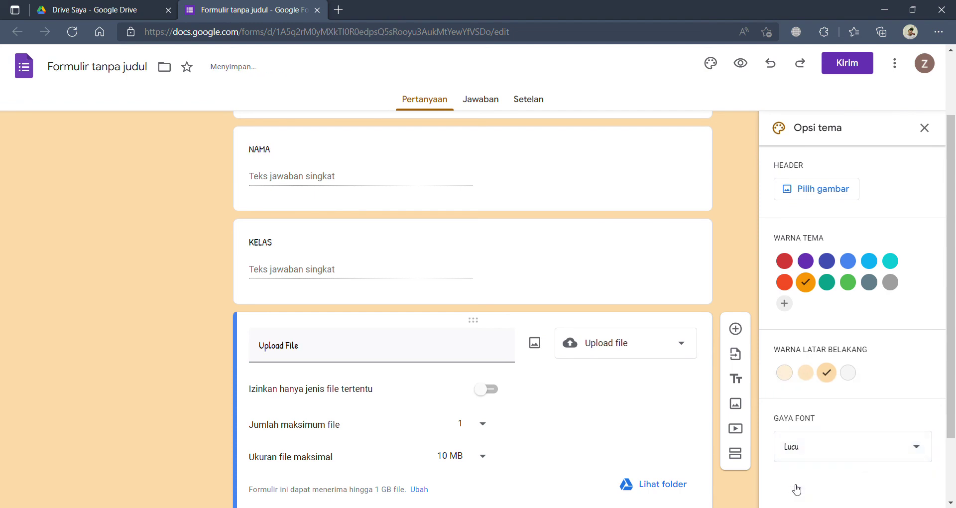
{"action": "scroll", "coordinate": [474, 299], "scroll_direction": "up", "scroll_amount": 2}
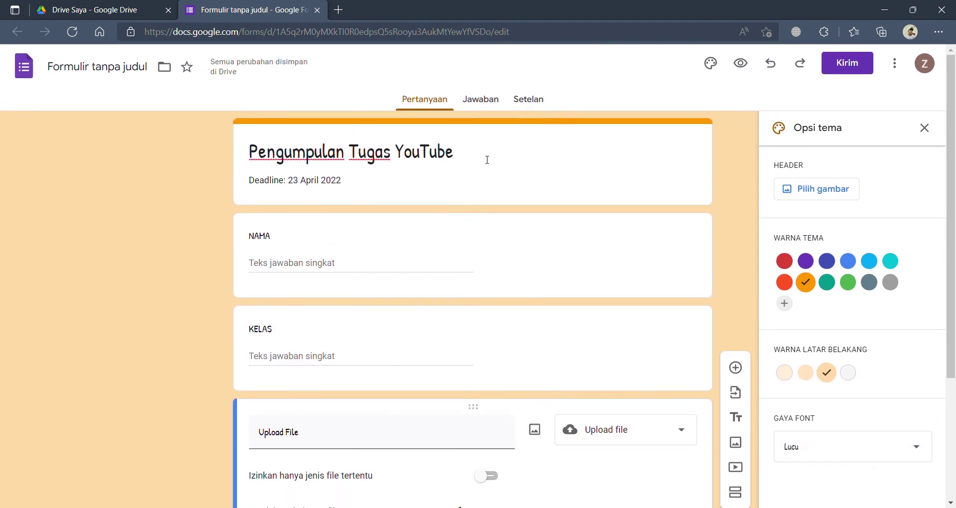
Step: Stop accepting responses to the form, and switch response collection back on
{"action": "left_click", "coordinate": [492, 110]}
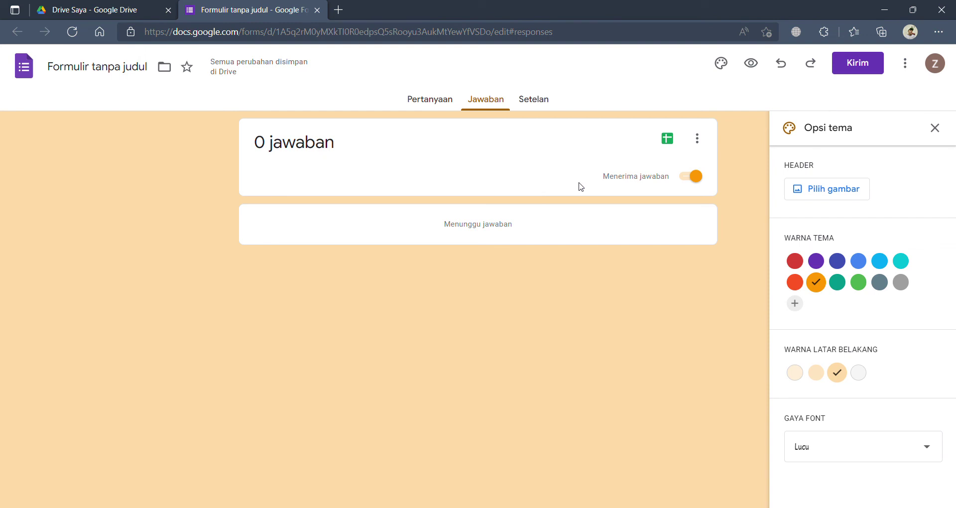
{"action": "left_click", "coordinate": [694, 177]}
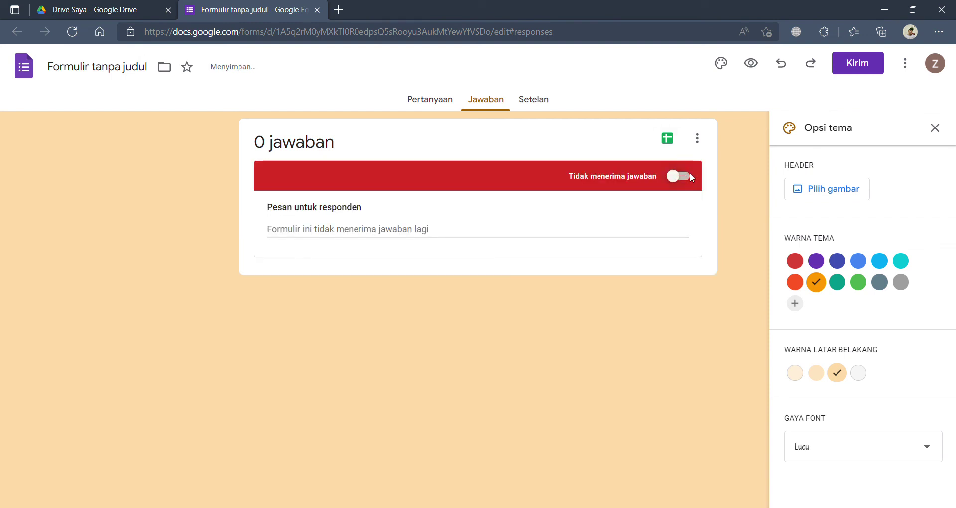
{"action": "left_click", "coordinate": [689, 179]}
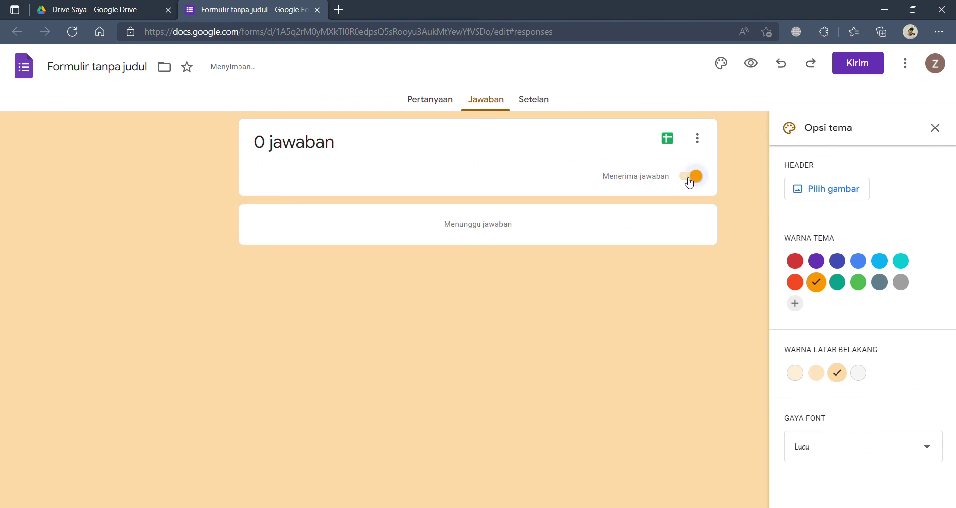
Step: Look through the form's settings, covering the quiz, response, presentation and default options
{"action": "left_click", "coordinate": [538, 100]}
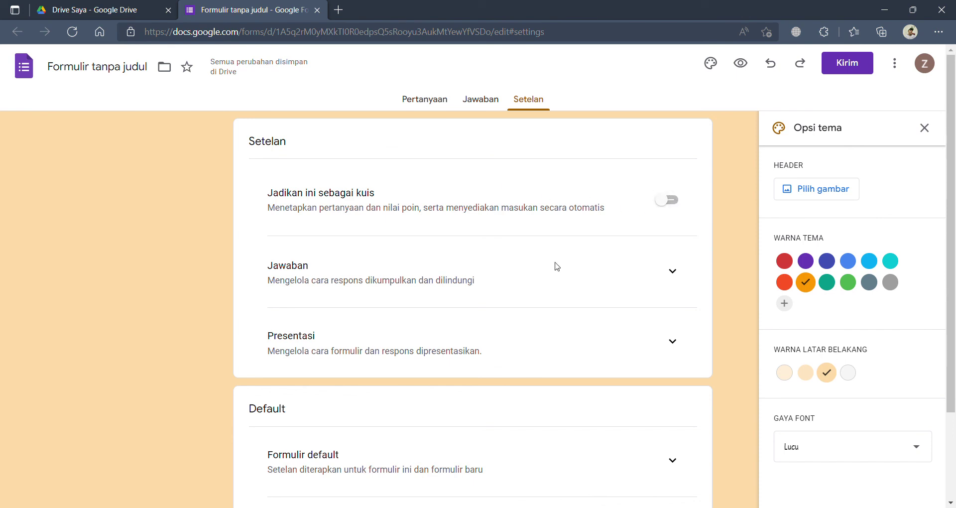
{"action": "scroll", "coordinate": [556, 266], "scroll_direction": "down", "scroll_amount": 1}
{"action": "scroll", "coordinate": [556, 266], "scroll_direction": "down", "scroll_amount": 1}
{"action": "scroll", "coordinate": [556, 266], "scroll_direction": "up", "scroll_amount": 3}
Step: Return to the form's questions and preview the whole form as respondents see it, from the title to the upload question
{"action": "left_click", "coordinate": [421, 99]}
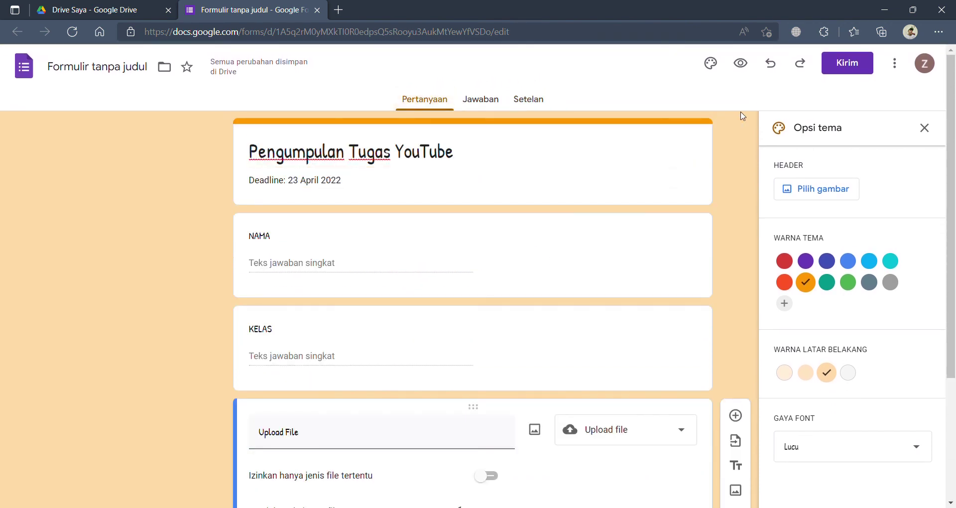
{"action": "left_click", "coordinate": [741, 65]}
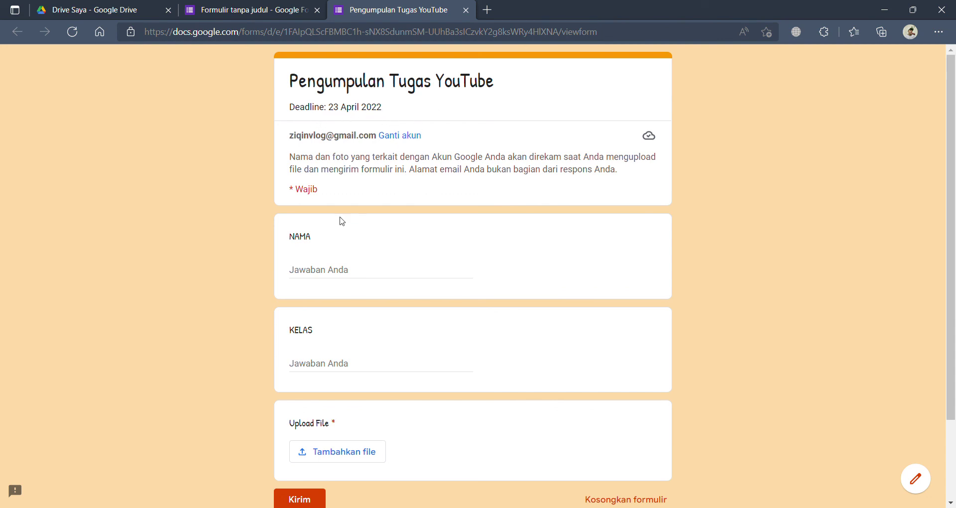
{"action": "scroll", "coordinate": [337, 217], "scroll_direction": "down", "scroll_amount": 1}
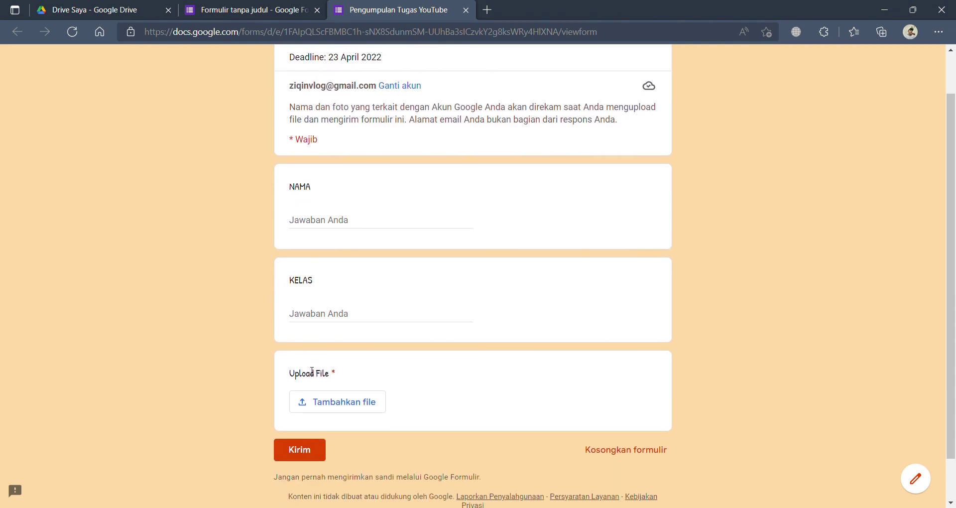
{"action": "scroll", "coordinate": [379, 234], "scroll_direction": "down", "scroll_amount": 1}
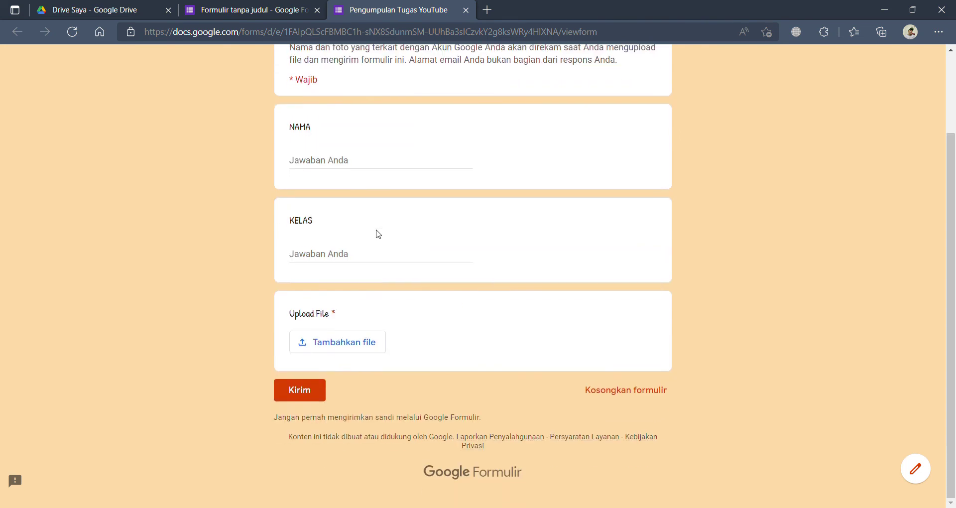
{"action": "scroll", "coordinate": [378, 234], "scroll_direction": "up", "scroll_amount": 2}
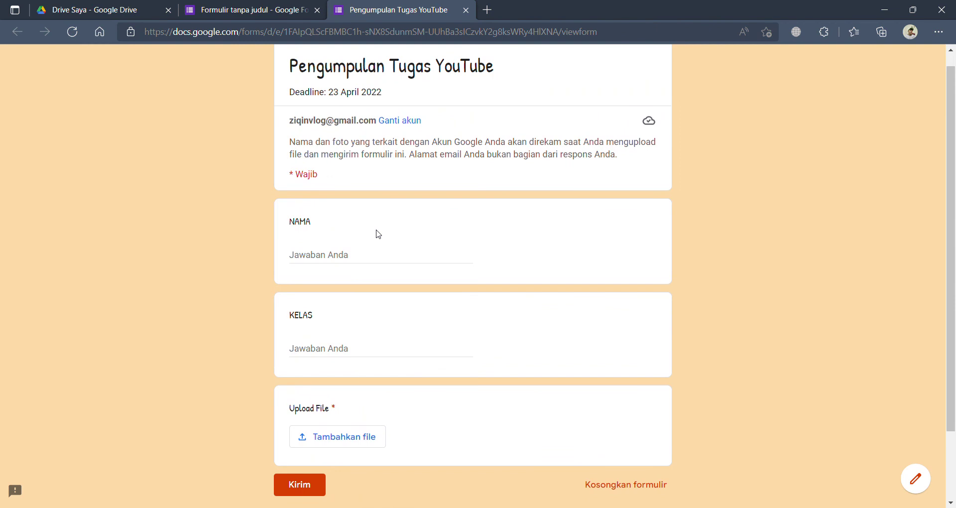
Step: Back in the form editor, copy the form's sharing link with its URL shortened, and close the send dialog
{"action": "left_click", "coordinate": [259, 5]}
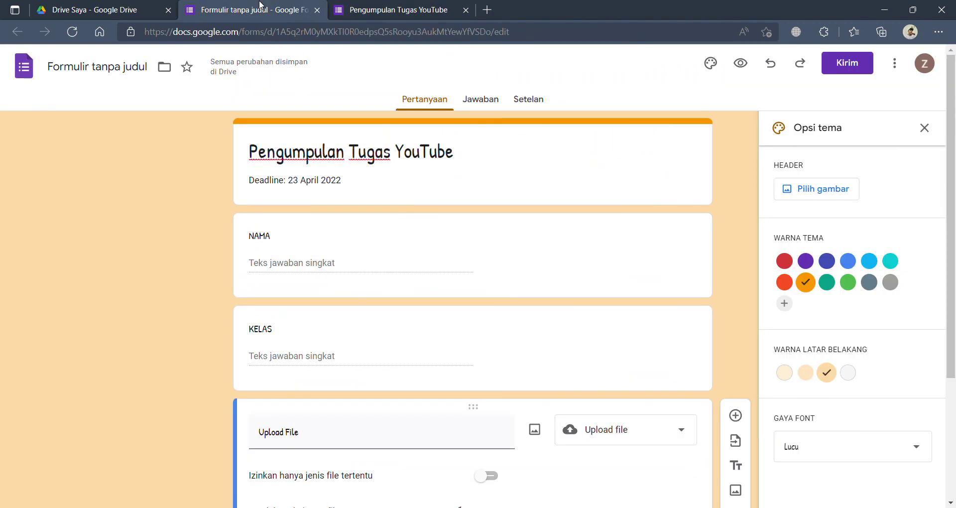
{"action": "left_click", "coordinate": [845, 56]}
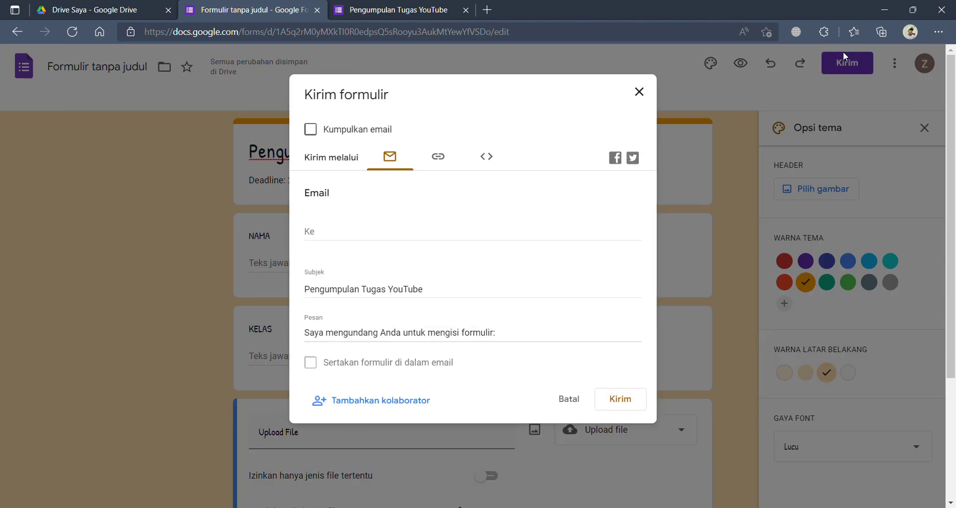
{"action": "left_click", "coordinate": [439, 158]}
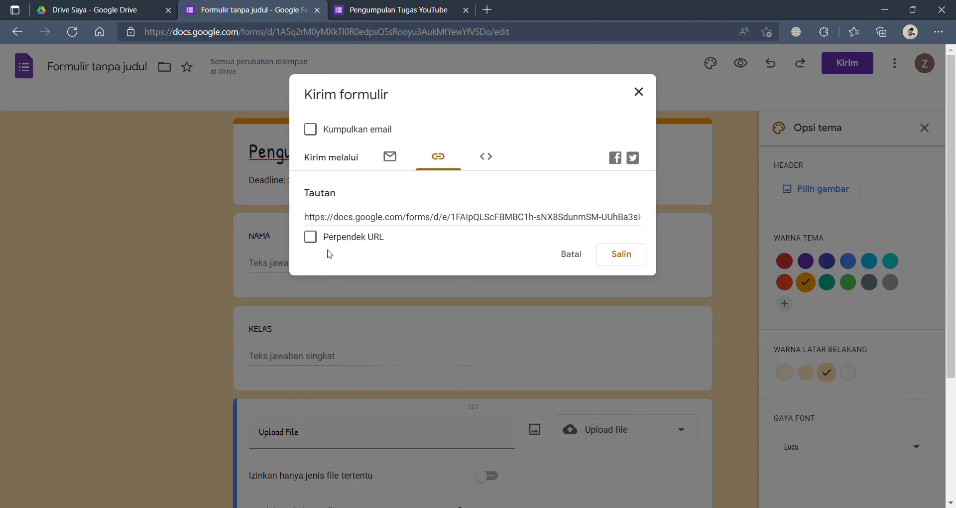
{"action": "left_click", "coordinate": [311, 238]}
{"action": "left_click", "coordinate": [628, 257]}
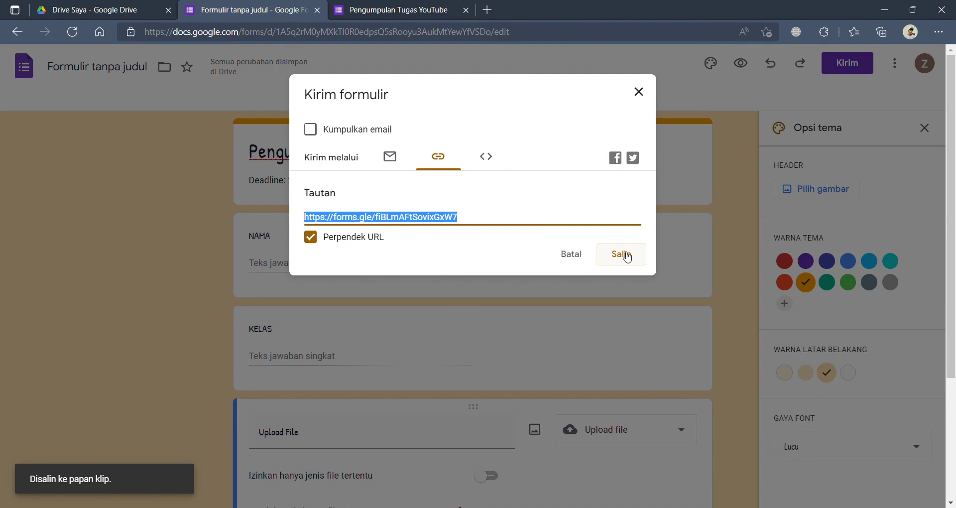
{"action": "left_click", "coordinate": [640, 95]}
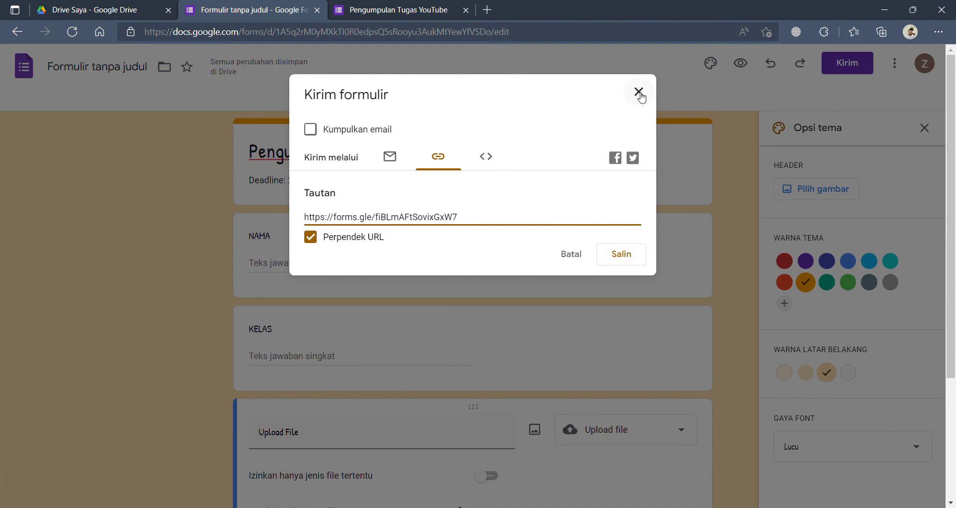
{"action": "left_click", "coordinate": [639, 94]}
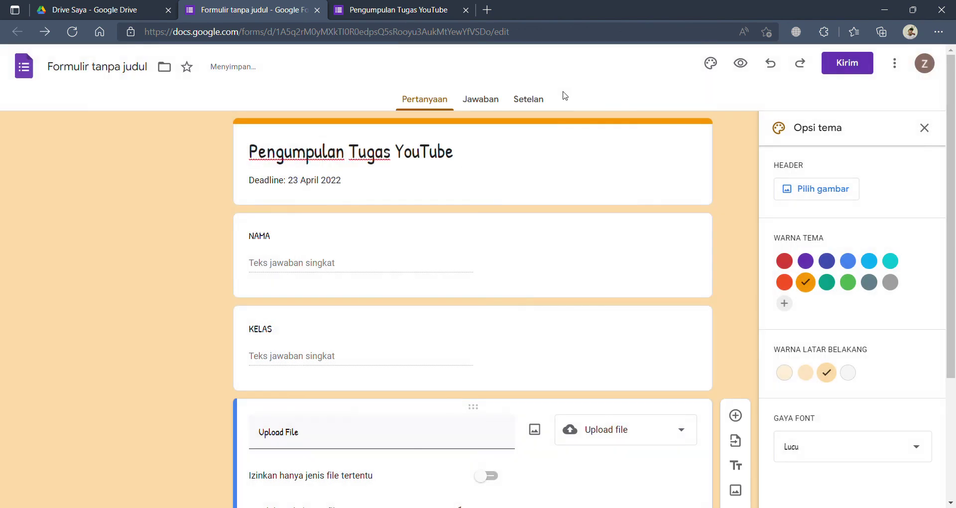